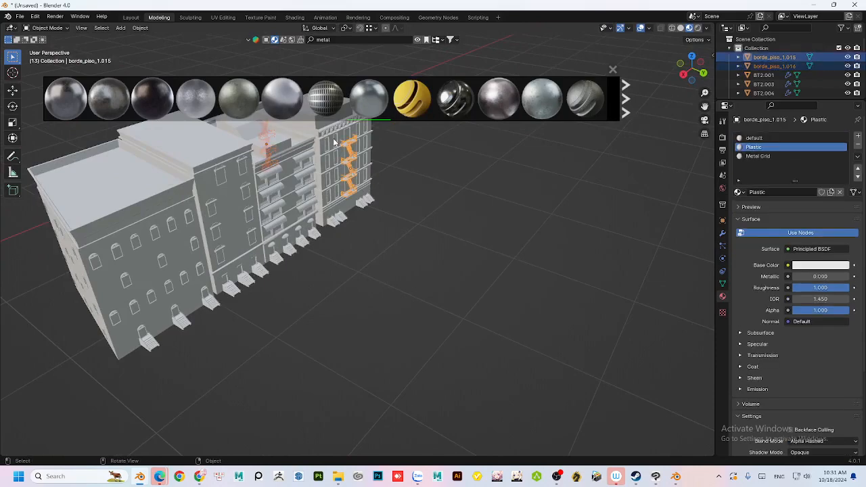
- Link the Frozen white metal material to the second zigzag fire-escape staircase and clear the selection
{"action": "left_click", "coordinate": [331, 218], "text": "shift"}
{"action": "mouse_move", "coordinate": [333, 143]}
{"action": "middle_mouse_down"}
{"action": "mouse_move", "coordinate": [507, 156]}
{"action": "mouse_move", "coordinate": [338, 140]}
{"action": "middle_mouse_up"}
{"action": "left_click", "coordinate": [282, 247]}
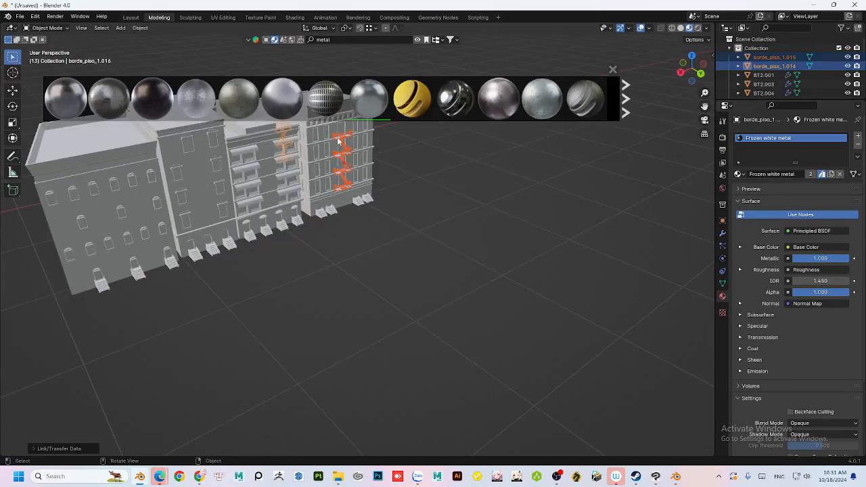
{"action": "left_click", "coordinate": [339, 140]}
{"action": "left_click", "coordinate": [573, 196]}
{"action": "middle_click_drag", "start_coordinate": [573, 196], "coordinate": [350, 193]}
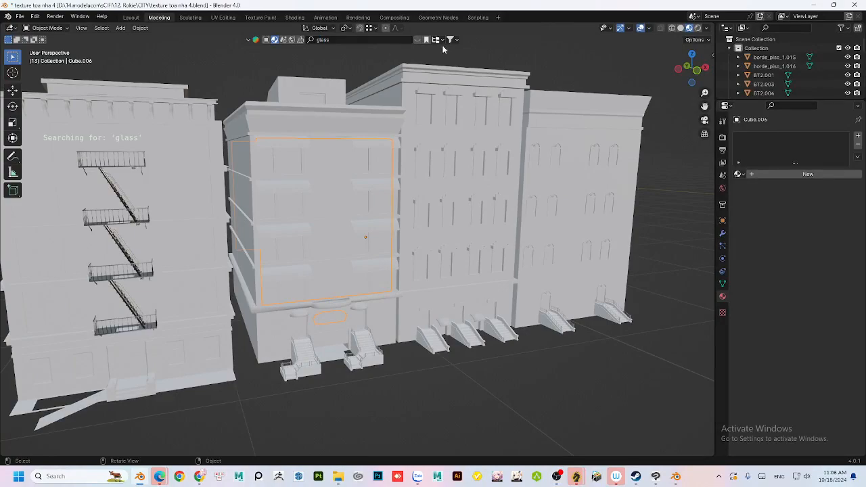
- Apply the Glass 01 library material to the window panes of the second building, beside the fire-escape building
{"action": "left_click_drag", "start_coordinate": [325, 98], "coordinate": [285, 164]}
{"action": "key", "text": "KP_Divide"}
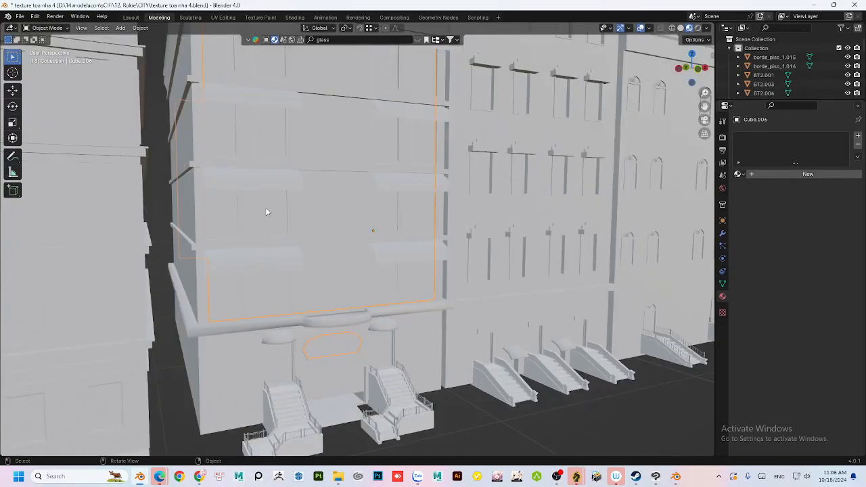
{"action": "mouse_move", "coordinate": [591, 99]}
{"action": "left_click_drag", "start_coordinate": [591, 100], "coordinate": [429, 196]}
{"action": "key", "text": "KP_Divide"}
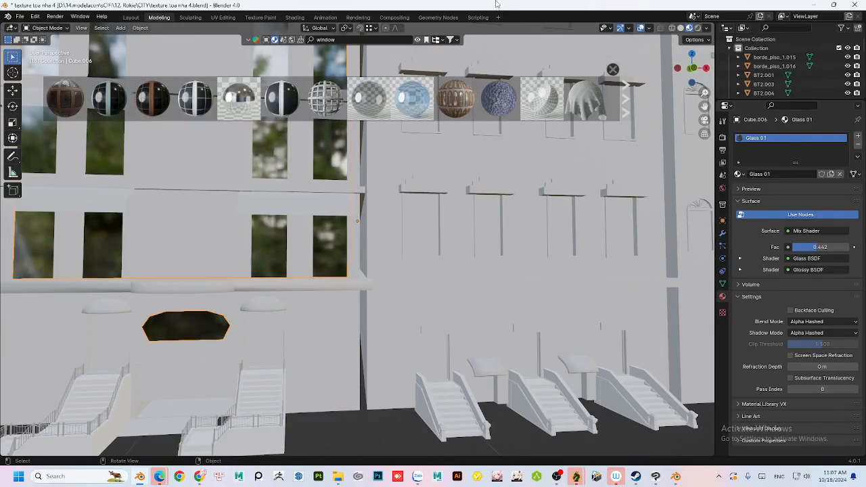
- Set the Mix Shader factor of the Glass 01 material to 0.225
{"action": "left_click", "coordinate": [294, 17]}
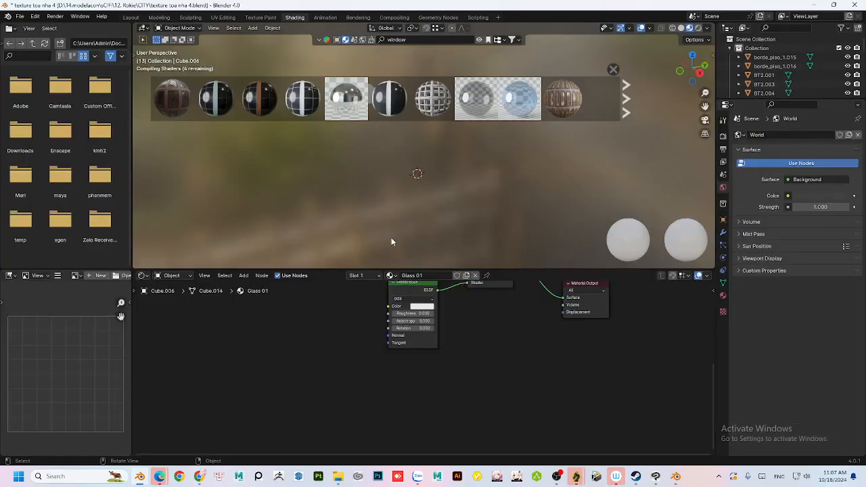
{"action": "key", "text": "KP_Divide"}
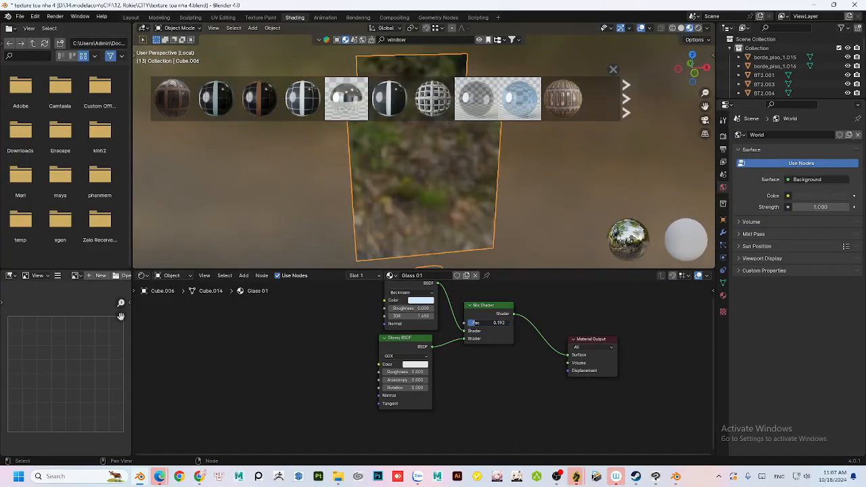
{"action": "left_click", "coordinate": [159, 17]}
- Change the viewport's preview lighting to an indoor environment image
{"action": "left_click", "coordinate": [707, 28]}
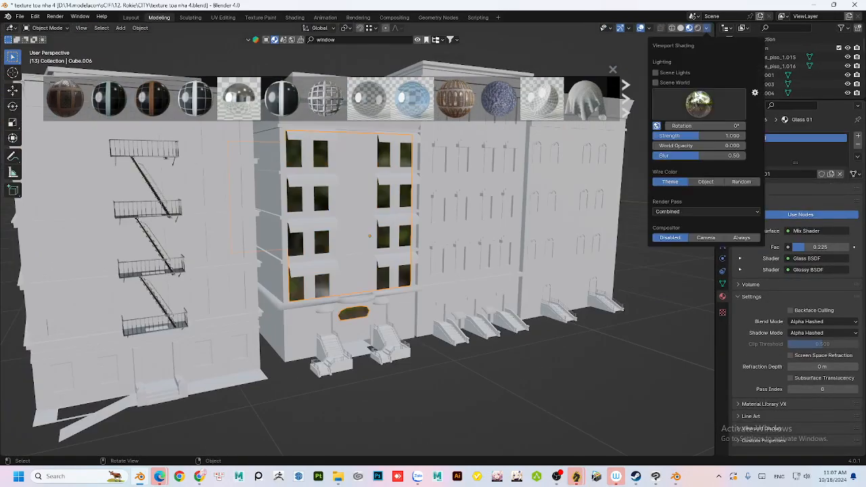
{"action": "left_click", "coordinate": [703, 132]}
{"action": "middle_click_drag", "start_coordinate": [562, 207], "coordinate": [467, 208]}
- Link the Glass 01 material from the second building's window panes to the glass objects of the neighbouring buildings
{"action": "left_click", "coordinate": [433, 197]}
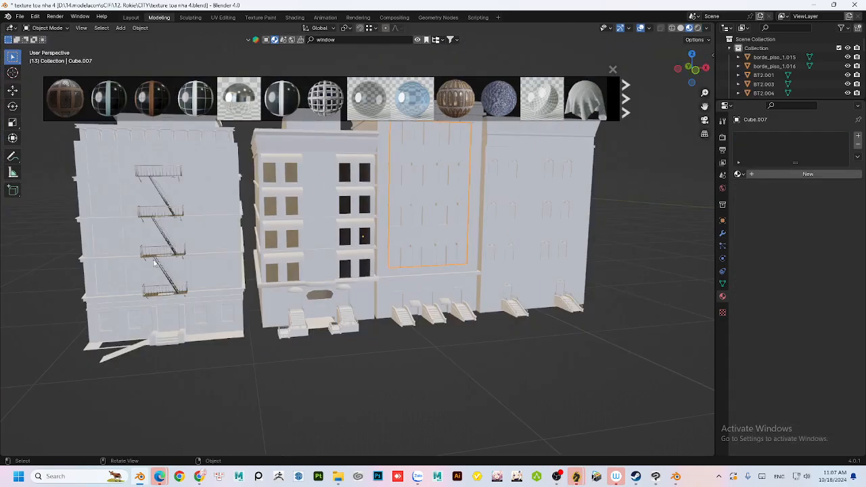
{"action": "left_click", "coordinate": [155, 264], "text": "shift"}
{"action": "middle_click_drag", "start_coordinate": [383, 207], "coordinate": [434, 204]}
{"action": "left_click", "coordinate": [358, 255], "text": "shift"}
{"action": "middle_click_drag", "start_coordinate": [358, 254], "coordinate": [446, 250]}
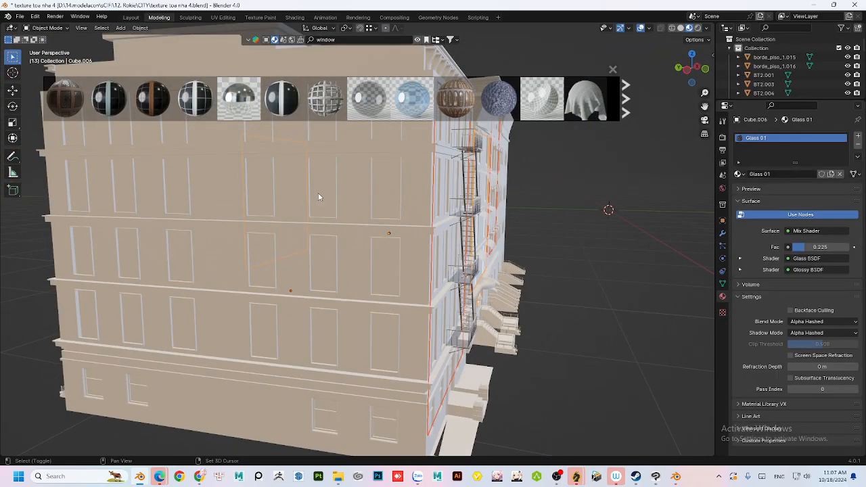
{"action": "left_click", "coordinate": [318, 193], "text": "shift"}
{"action": "middle_click_drag", "start_coordinate": [318, 194], "coordinate": [504, 257]}
{"action": "scroll", "coordinate": [291, 275], "scroll_direction": "up", "scroll_amount": 3}
{"action": "left_click", "coordinate": [292, 278], "text": "shift"}
{"action": "scroll", "coordinate": [291, 278], "scroll_direction": "up", "scroll_amount": 2}
{"action": "left_click", "coordinate": [425, 232], "text": "shift"}
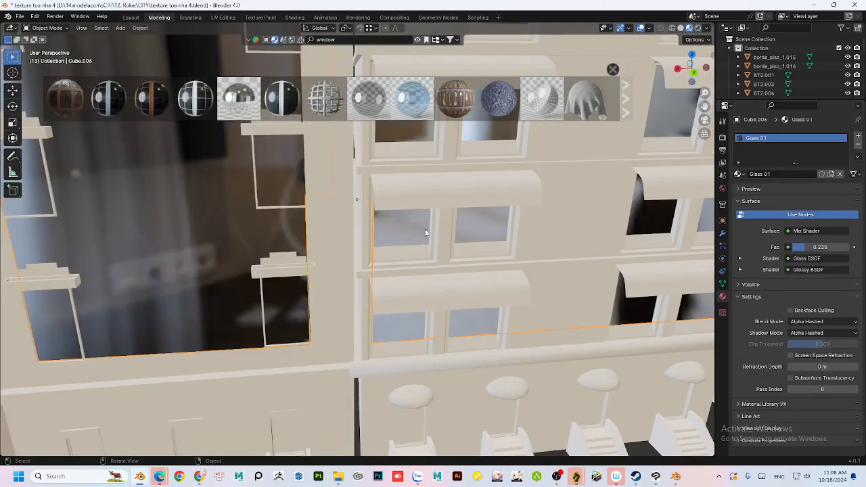
{"action": "scroll", "coordinate": [420, 234], "scroll_direction": "down", "scroll_amount": 3}
{"action": "key", "text": "ctrl+l"}
{"action": "left_click", "coordinate": [411, 232]}
- Set the transform orientation to Local, move the third building's window glass panel along its Y axis, and save the file
{"action": "middle_click_drag", "start_coordinate": [298, 210], "coordinate": [381, 196]}
{"action": "scroll", "coordinate": [381, 196], "scroll_direction": "up", "scroll_amount": 1}
{"action": "left_click", "coordinate": [371, 193]}
{"action": "key", "text": "g"}
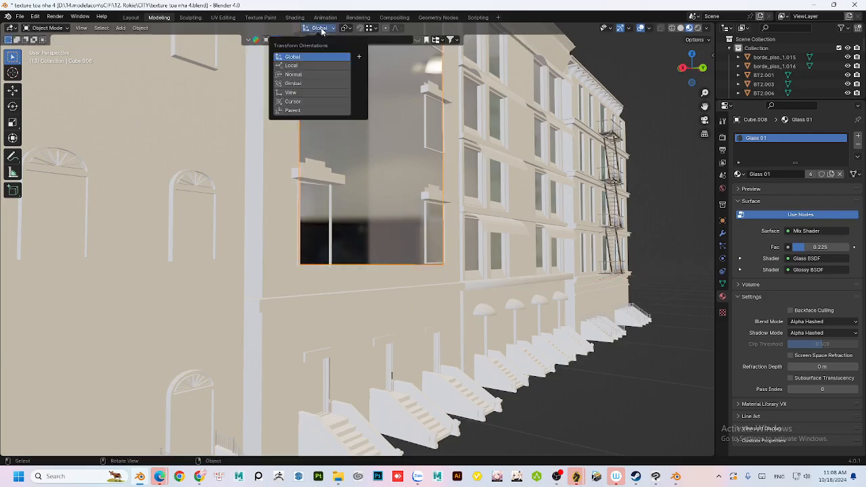
{"action": "left_click", "coordinate": [298, 65]}
{"action": "middle_click_drag", "start_coordinate": [329, 162], "coordinate": [340, 240]}
{"action": "key", "text": "g"}
{"action": "key", "text": "y"}
{"action": "left_click", "coordinate": [339, 240]}
{"action": "scroll", "coordinate": [338, 240], "scroll_direction": "down", "scroll_amount": 5}
{"action": "middle_click_drag", "start_coordinate": [467, 426], "coordinate": [298, 281]}
{"action": "key", "text": "ctrl+s"}
- Create a new dark material for the ground-floor window frames of the fire-escape building
{"action": "scroll", "coordinate": [318, 274], "scroll_direction": "up", "scroll_amount": 3}
{"action": "scroll", "coordinate": [318, 273], "scroll_direction": "down", "scroll_amount": 3}
{"action": "left_click", "coordinate": [174, 268]}
{"action": "middle_click_drag", "start_coordinate": [174, 268], "coordinate": [270, 271]}
{"action": "scroll", "coordinate": [270, 271], "scroll_direction": "up", "scroll_amount": 3}
{"action": "scroll", "coordinate": [270, 271], "scroll_direction": "down", "scroll_amount": 3}
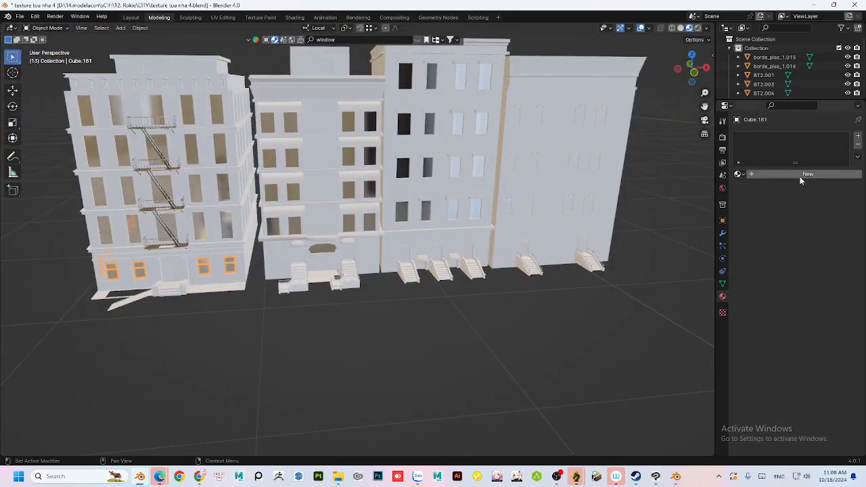
{"action": "left_click", "coordinate": [801, 178]}
{"action": "middle_click_drag", "start_coordinate": [383, 358], "coordinate": [374, 337], "text": "shift"}
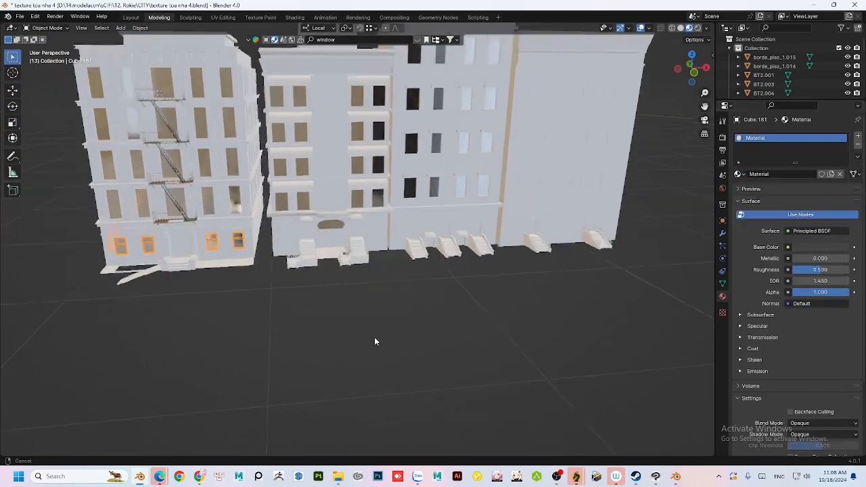
- Link the Glass 01 material from the third building's panes to the window and door panes of the arched-window building
{"action": "scroll", "coordinate": [374, 337], "scroll_direction": "up", "scroll_amount": 3}
{"action": "middle_click_drag", "start_coordinate": [542, 115], "coordinate": [375, 201], "text": "shift"}
{"action": "left_click", "coordinate": [375, 201]}
{"action": "scroll", "coordinate": [375, 201], "scroll_direction": "up", "scroll_amount": 5}
{"action": "scroll", "coordinate": [440, 120], "scroll_direction": "down", "scroll_amount": 4}
{"action": "middle_click_drag", "start_coordinate": [487, 224], "coordinate": [361, 222]}
{"action": "left_click", "coordinate": [362, 222], "text": "shift"}
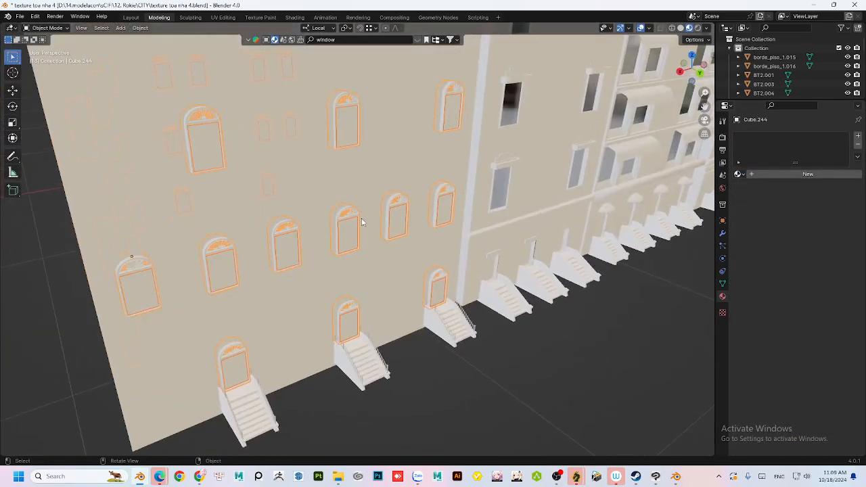
{"action": "scroll", "coordinate": [361, 221], "scroll_direction": "up", "scroll_amount": 7}
{"action": "middle_click_drag", "start_coordinate": [370, 162], "coordinate": [547, 167]}
{"action": "key", "text": "KP_Divide"}
{"action": "key", "text": "KP_Divide"}
{"action": "scroll", "coordinate": [547, 167], "scroll_direction": "up", "scroll_amount": 4}
{"action": "left_click", "coordinate": [245, 179], "text": "shift"}
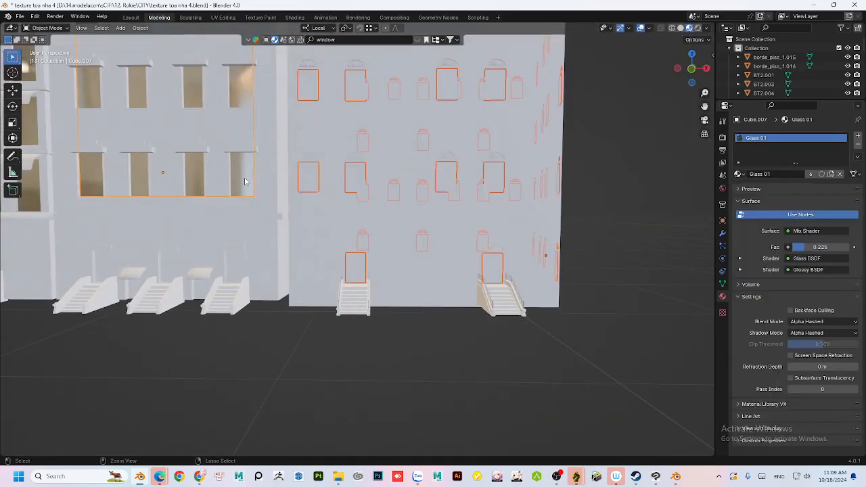
{"action": "key", "text": "ctrl+l"}
{"action": "key", "text": "m"}
- Join the window panes of the arched-window building with its fanlight glass
{"action": "scroll", "coordinate": [252, 176], "scroll_direction": "down", "scroll_amount": 4}
{"action": "middle_click_drag", "start_coordinate": [306, 265], "coordinate": [329, 226]}
{"action": "scroll", "coordinate": [328, 224], "scroll_direction": "up", "scroll_amount": 10}
{"action": "left_click", "coordinate": [273, 207], "text": "shift"}
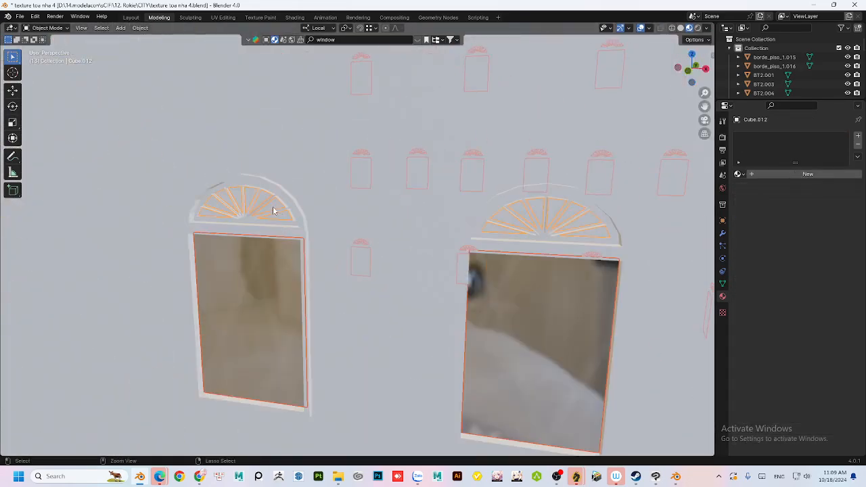
{"action": "key", "text": "ctrl+j"}
- Link the dark frame material to the frames of the arched windows and save the file
{"action": "scroll", "coordinate": [276, 207], "scroll_direction": "down", "scroll_amount": 8}
{"action": "middle_click_drag", "start_coordinate": [277, 207], "coordinate": [319, 264]}
{"action": "left_click", "coordinate": [408, 290]}
{"action": "scroll", "coordinate": [318, 264], "scroll_direction": "up", "scroll_amount": 6}
{"action": "left_click", "coordinate": [318, 263], "text": "shift"}
{"action": "key", "text": "ctrl+l"}
{"action": "left_click", "coordinate": [307, 262]}
{"action": "scroll", "coordinate": [318, 271], "scroll_direction": "down", "scroll_amount": 6}
{"action": "middle_click_drag", "start_coordinate": [567, 334], "coordinate": [511, 242]}
{"action": "left_click", "coordinate": [530, 236]}
{"action": "key", "text": "ctrl+s"}
- Select the door pane faces in the arched-window building's glass object in Edit Mode
{"action": "key", "text": "Tab"}
{"action": "left_click", "coordinate": [525, 179]}
{"action": "left_click", "coordinate": [533, 178], "text": "shift"}
{"action": "middle_click_drag", "start_coordinate": [534, 178], "coordinate": [291, 204]}
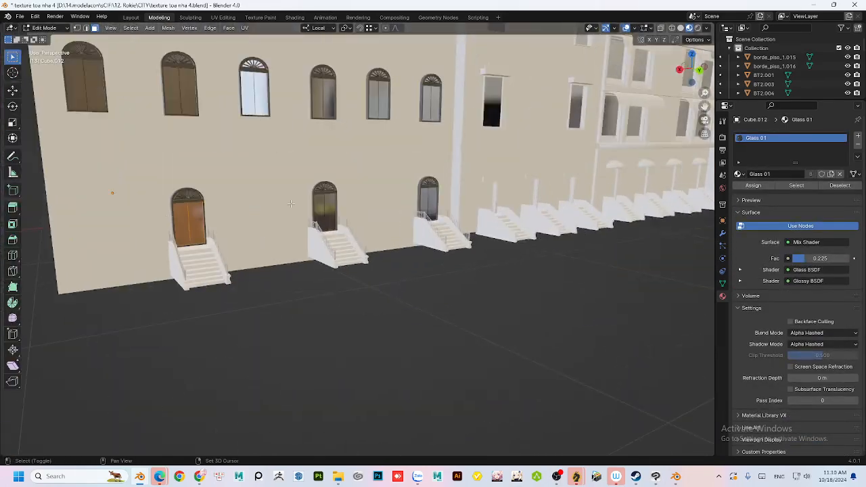
{"action": "scroll", "coordinate": [482, 331], "scroll_direction": "down", "scroll_amount": 5}
{"action": "scroll", "coordinate": [444, 205], "scroll_direction": "up", "scroll_amount": 5}
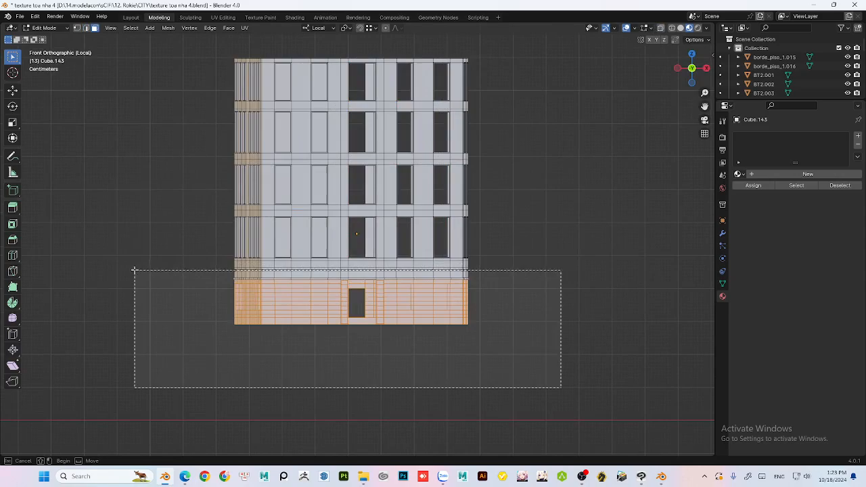
- Select all ground-floor wall faces of the fire-escape building in an orthographic view and separate them into their own object
{"action": "left_click_drag", "start_coordinate": [134, 271], "coordinate": [134, 270]}
{"action": "middle_click_drag", "start_coordinate": [318, 258], "coordinate": [501, 183]}
{"action": "left_click", "coordinate": [689, 69]}
{"action": "scroll", "coordinate": [586, 263], "scroll_direction": "up", "scroll_amount": 2}
{"action": "key", "text": "alt+z"}
{"action": "middle_click_drag", "start_coordinate": [50, 197], "coordinate": [95, 203]}
{"action": "left_click", "coordinate": [660, 27]}
{"action": "middle_click_drag", "start_coordinate": [551, 253], "coordinate": [483, 253]}
{"action": "left_click", "coordinate": [691, 68]}
{"action": "left_click", "coordinate": [660, 27]}
{"action": "left_click_drag", "start_coordinate": [644, 426], "coordinate": [92, 286]}
{"action": "scroll", "coordinate": [202, 289], "scroll_direction": "up", "scroll_amount": 3}
{"action": "key", "text": "alt+z"}
{"action": "middle_click_drag", "start_coordinate": [302, 216], "coordinate": [514, 133]}
{"action": "left_click", "coordinate": [511, 133]}
- Isolate the separated ground-floor walls in local view and open them for mesh editing in a side view with X-ray
{"action": "key", "text": "Tab"}
{"action": "left_click", "coordinate": [557, 336]}
{"action": "key", "text": "slash"}
{"action": "key", "text": "slash"}
{"action": "key", "text": "Tab"}
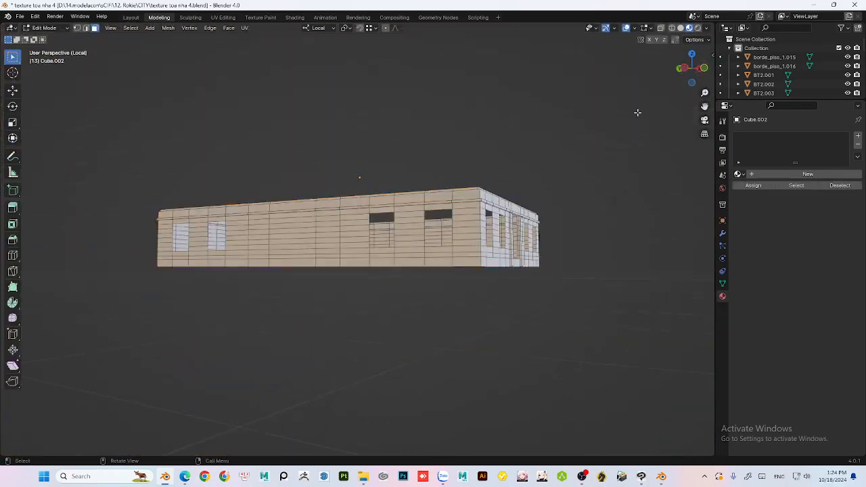
{"action": "key", "text": "ctrl+KP_3"}
{"action": "left_click", "coordinate": [661, 28]}
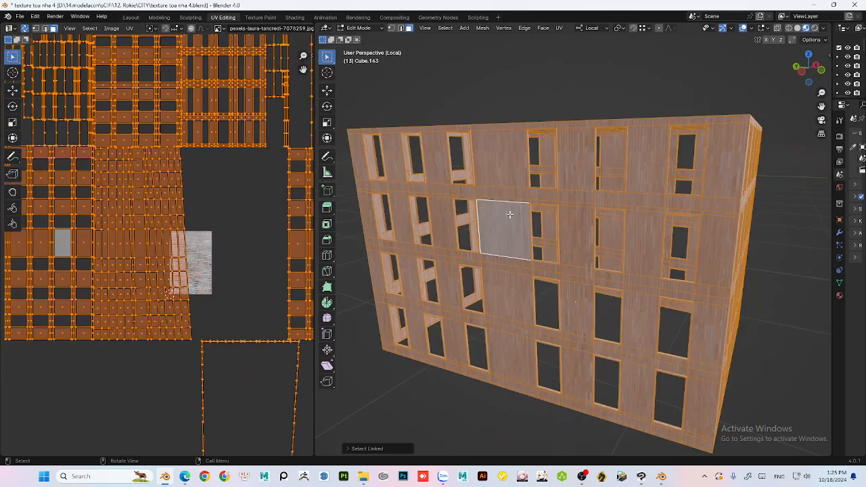
- Select the linked UV islands of the fire-escape building's brick walls and rotate them 90 degrees
{"action": "left_click", "coordinate": [513, 245]}
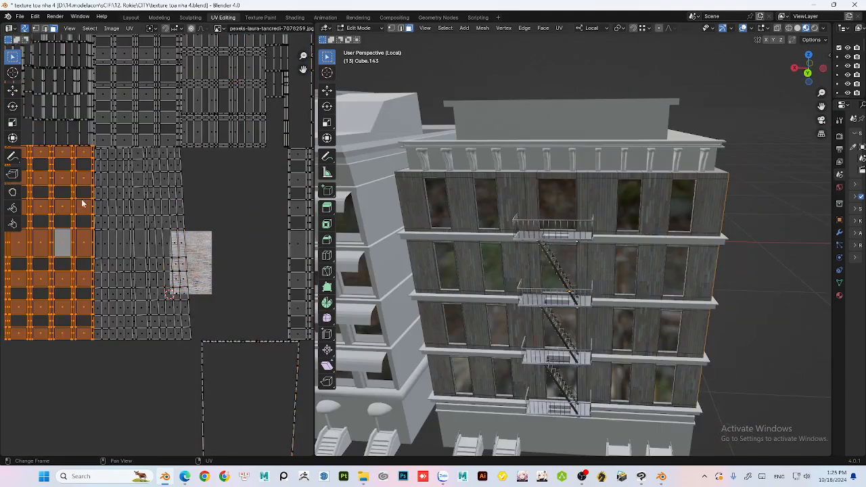
{"action": "key", "text": "l"}
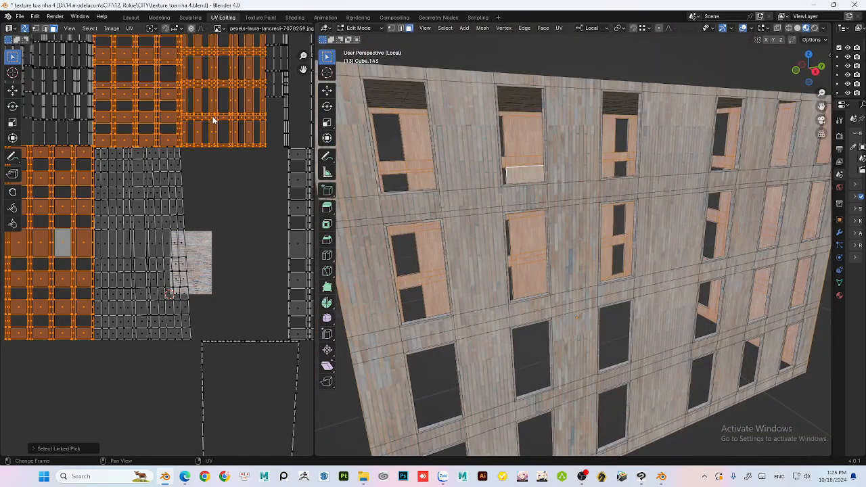
{"action": "type", "text": "r90"}
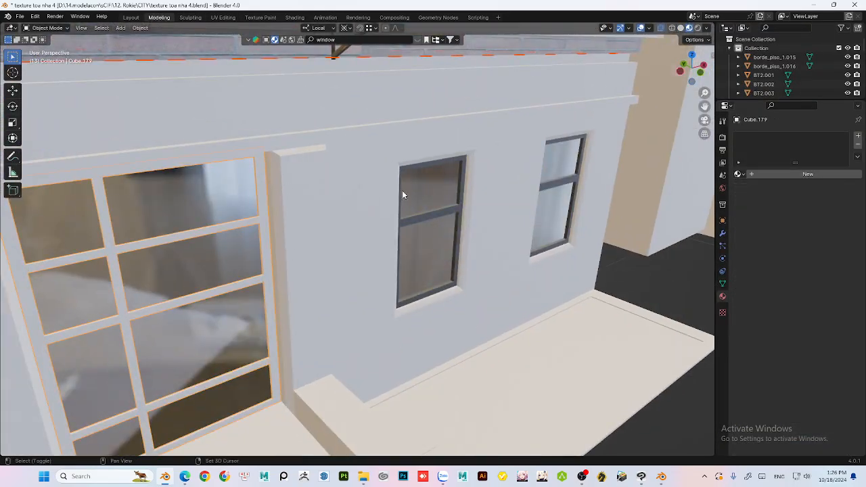
- Link the dark window-frame material to the ground-floor entrance door frame and save the file
{"action": "key", "text": "ctrl+l"}
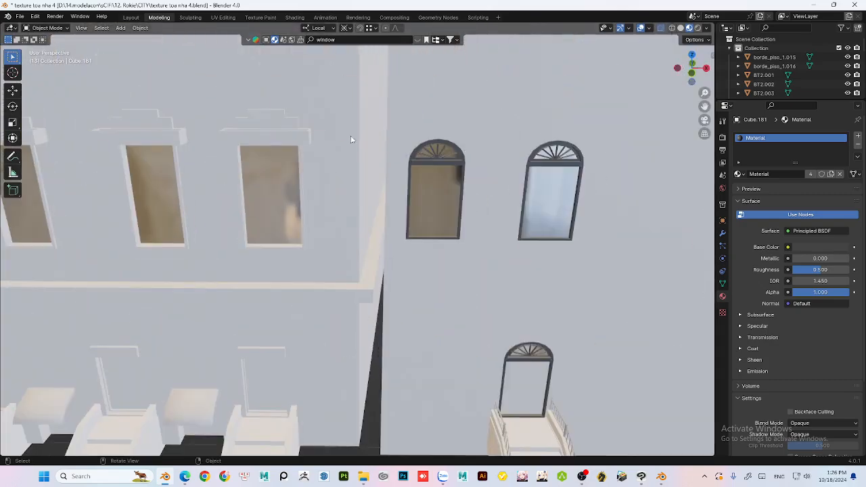
{"action": "key", "text": "ctrl+s"}
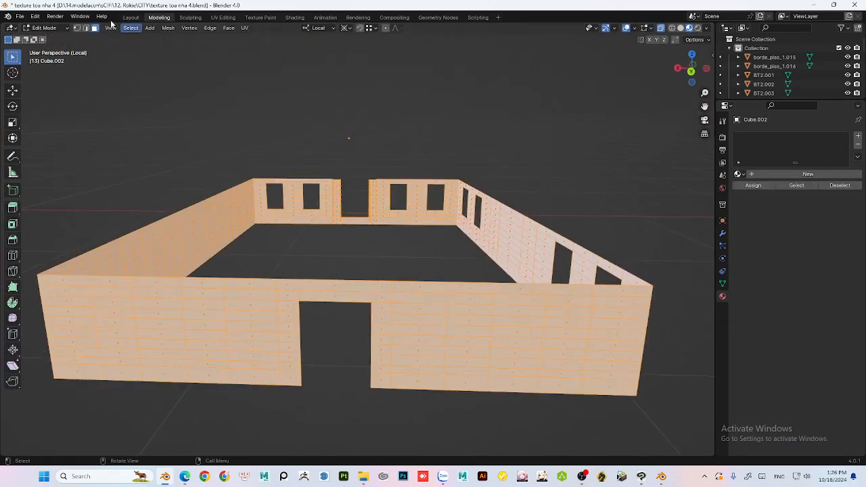
- Try a Checker Deselect on the ground-floor wall faces and clear the selection
{"action": "left_click", "coordinate": [130, 28]}
{"action": "left_click", "coordinate": [170, 122]}
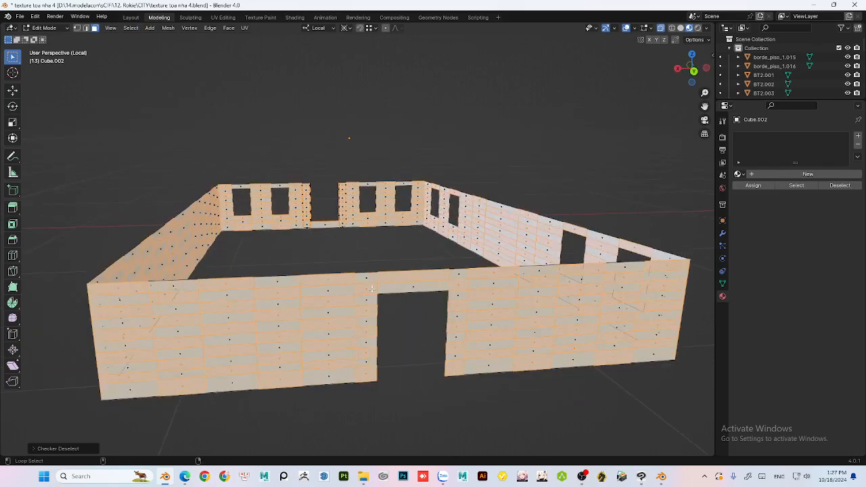
{"action": "middle_click_drag", "start_coordinate": [372, 289], "coordinate": [433, 289], "text": "alt"}
{"action": "scroll", "coordinate": [434, 289], "scroll_direction": "up", "scroll_amount": 2}
{"action": "key", "text": "alt+a"}
- Box-select alternating horizontal rows of the ground-floor walls through all sides in an orthographic X-ray view
{"action": "left_click_drag", "start_coordinate": [650, 343], "coordinate": [21, 271]}
{"action": "scroll", "coordinate": [58, 267], "scroll_direction": "up", "scroll_amount": 1}
{"action": "left_click_drag", "start_coordinate": [59, 267], "coordinate": [654, 285]}
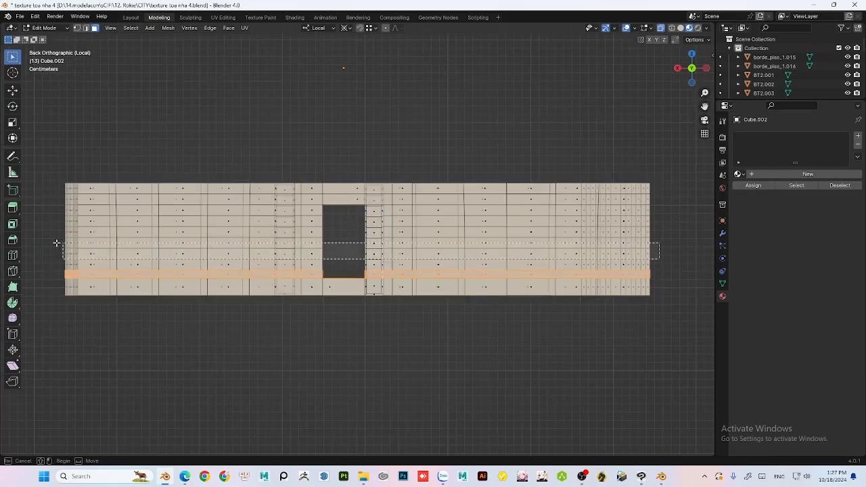
{"action": "left_click", "coordinate": [663, 28]}
{"action": "middle_click_drag", "start_coordinate": [555, 284], "coordinate": [435, 284]}
{"action": "left_click", "coordinate": [704, 70]}
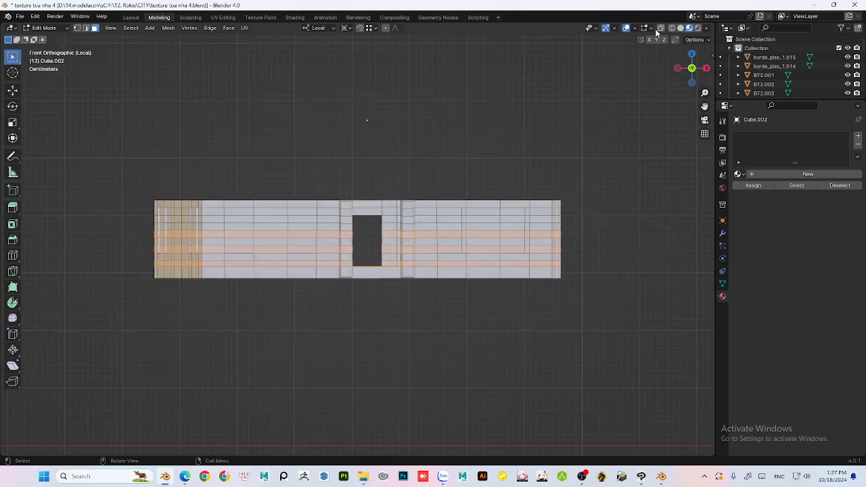
{"action": "left_click", "coordinate": [662, 29]}
{"action": "mouse_move", "coordinate": [514, 257]}
{"action": "middle_mouse_down"}
{"action": "mouse_move", "coordinate": [562, 285]}
{"action": "mouse_move", "coordinate": [521, 265]}
{"action": "middle_mouse_up"}
- Create two new materials for the ground-floor walls, with a tan base color for the selected alternating rows, and leave local view
{"action": "left_click", "coordinate": [799, 174]}
{"action": "left_click", "coordinate": [820, 258]}
{"action": "mouse_move", "coordinate": [761, 226]}
{"action": "left_mouse_down"}
{"action": "mouse_move", "coordinate": [810, 226]}
{"action": "mouse_move", "coordinate": [758, 226]}
{"action": "left_mouse_up"}
{"action": "left_click", "coordinate": [857, 135]}
{"action": "left_click", "coordinate": [798, 191]}
{"action": "left_click", "coordinate": [819, 276]}
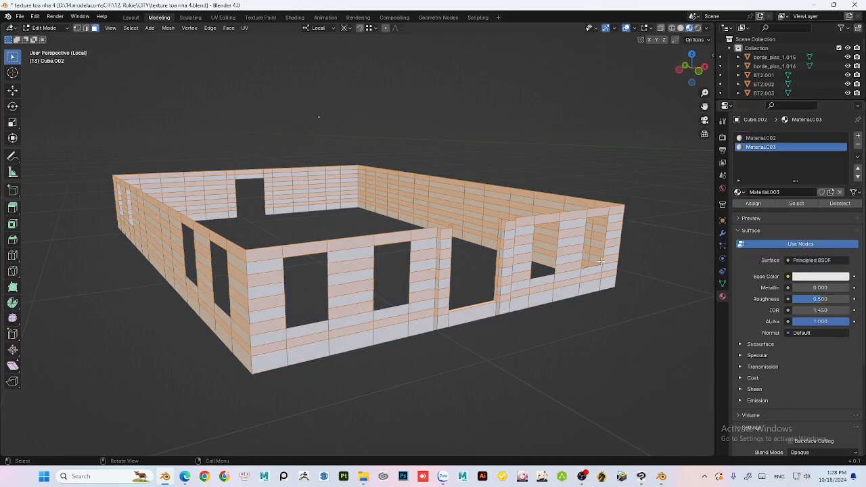
{"action": "key", "text": "KP_Divide"}
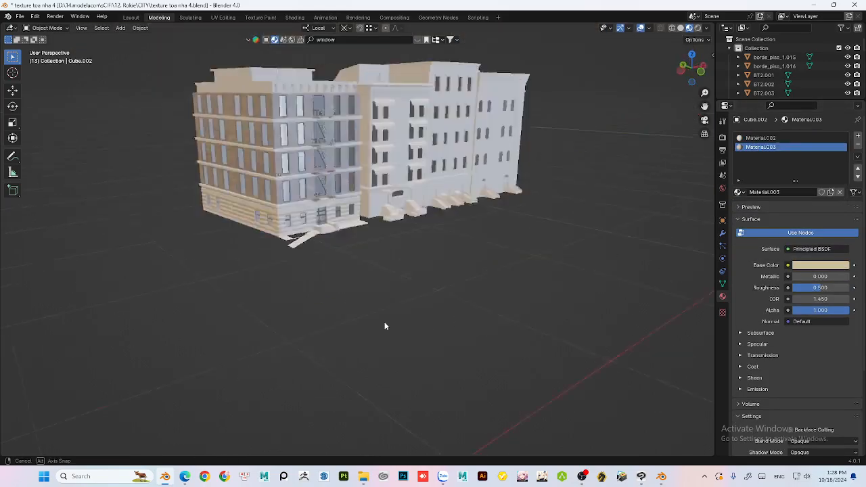
- Link the dark window-frame material to the trim band above the striped ground-floor walls
{"action": "left_click", "coordinate": [296, 89]}
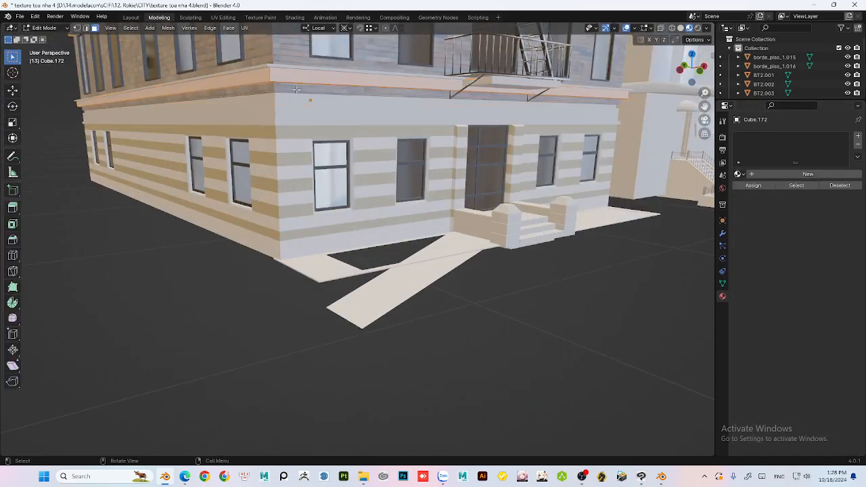
{"action": "left_click", "coordinate": [408, 162], "text": "shift"}
{"action": "key", "text": "ctrl+l"}
{"action": "left_click", "coordinate": [406, 162]}
{"action": "scroll", "coordinate": [400, 223], "scroll_direction": "down", "scroll_amount": 5}
{"action": "middle_click_drag", "start_coordinate": [325, 258], "coordinate": [325, 291]}
- Link the dark material from the trim band to the ledges between the brick storeys and clear the selection
{"action": "left_click", "coordinate": [425, 152]}
{"action": "left_click", "coordinate": [420, 247], "text": "shift"}
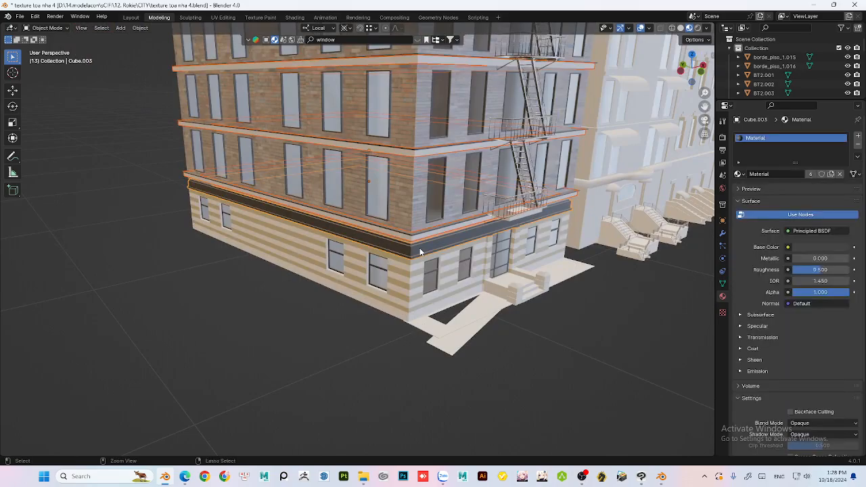
{"action": "key", "text": "ctrl+l"}
{"action": "left_click", "coordinate": [419, 247]}
{"action": "left_click", "coordinate": [388, 296]}
{"action": "scroll", "coordinate": [355, 350], "scroll_direction": "down", "scroll_amount": 3}
{"action": "middle_click_drag", "start_coordinate": [355, 350], "coordinate": [426, 359]}
- Apply one object command to every object in the scene at once and clear the selection
{"action": "left_click", "coordinate": [389, 97]}
{"action": "scroll", "coordinate": [389, 97], "scroll_direction": "up", "scroll_amount": 3}
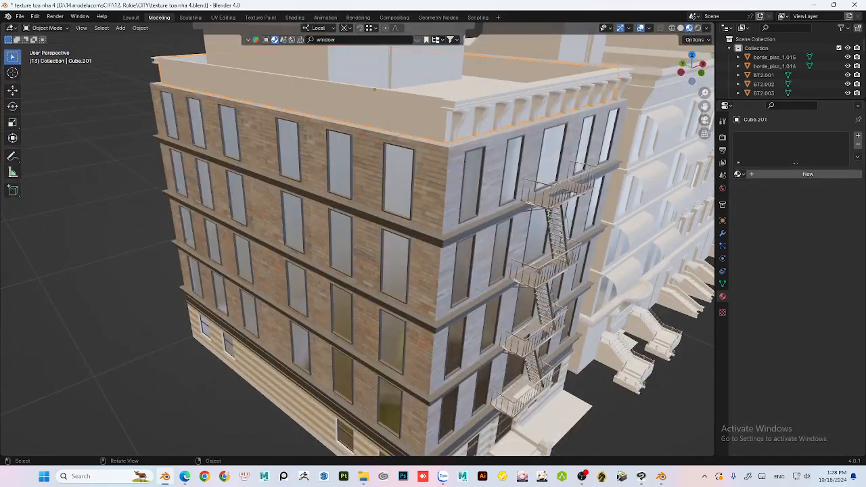
{"action": "scroll", "coordinate": [464, 120], "scroll_direction": "down", "scroll_amount": 7}
{"action": "key", "text": "a"}
{"action": "right_click", "coordinate": [404, 184]}
{"action": "left_click", "coordinate": [404, 185]}
{"action": "key", "text": "alt+a"}
- Clear the material search, browse the online material library, and apply a rough gray material to the roof parapet
{"action": "scroll", "coordinate": [446, 145], "scroll_direction": "up", "scroll_amount": 9}
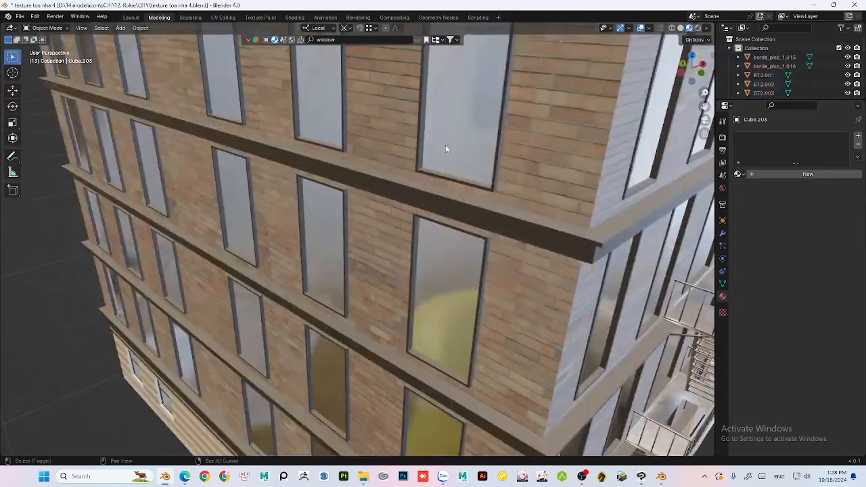
{"action": "middle_click_drag", "start_coordinate": [446, 145], "coordinate": [145, 348], "text": "shift"}
{"action": "left_click", "coordinate": [323, 157]}
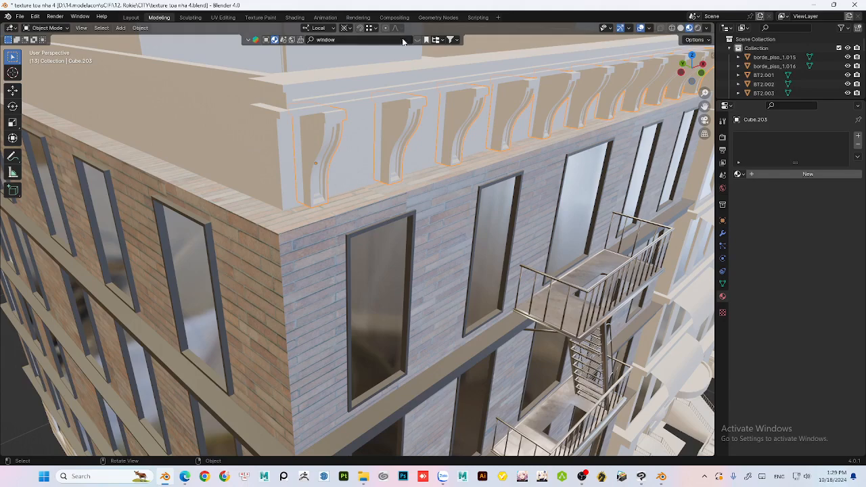
{"action": "key", "text": "Return"}
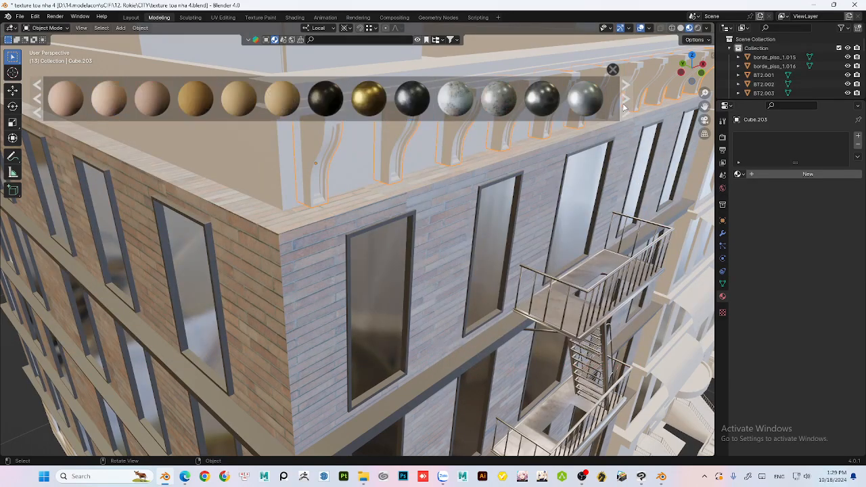
{"action": "mouse_move", "coordinate": [244, 86]}
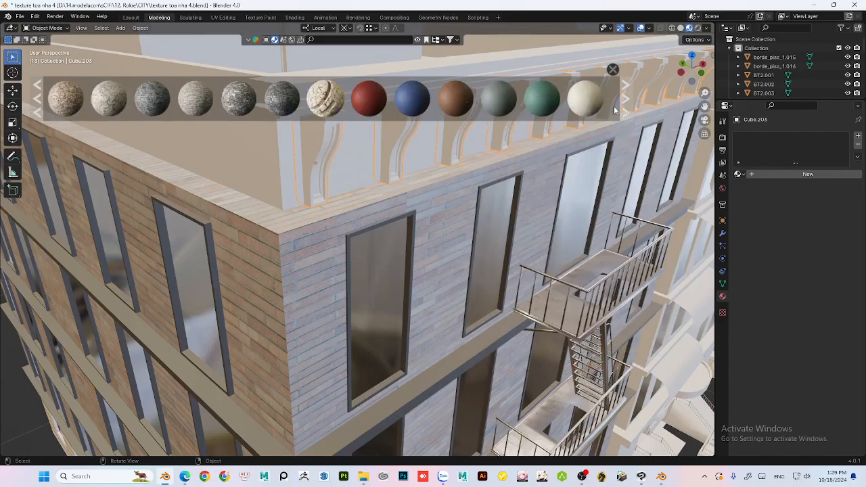
{"action": "mouse_move", "coordinate": [549, 112]}
{"action": "left_click", "coordinate": [624, 104]}
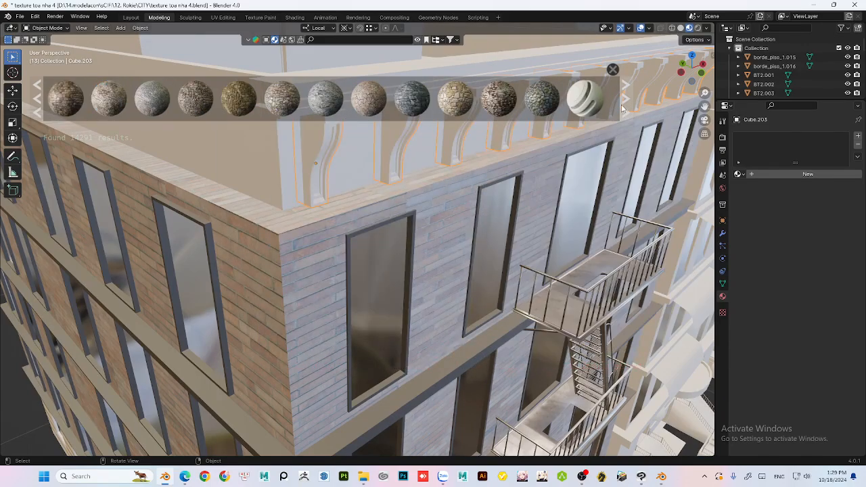
{"action": "left_click", "coordinate": [625, 107]}
{"action": "left_click", "coordinate": [624, 92]}
{"action": "left_click", "coordinate": [623, 92]}
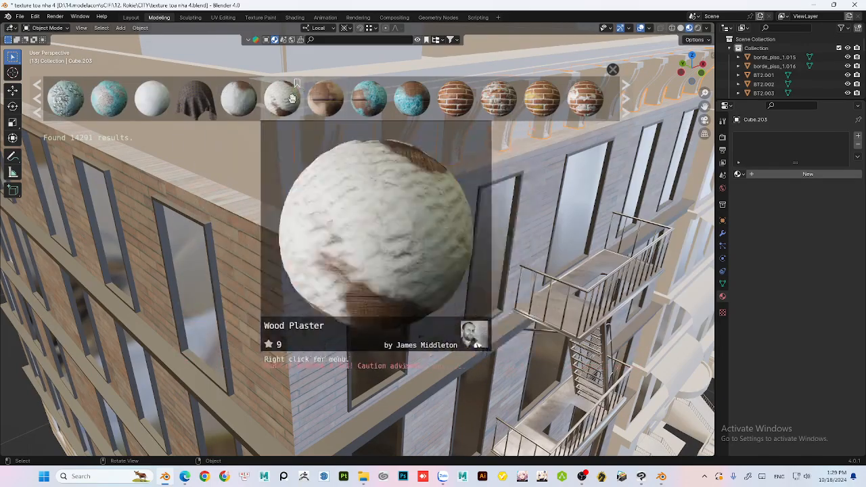
{"action": "left_click", "coordinate": [627, 109]}
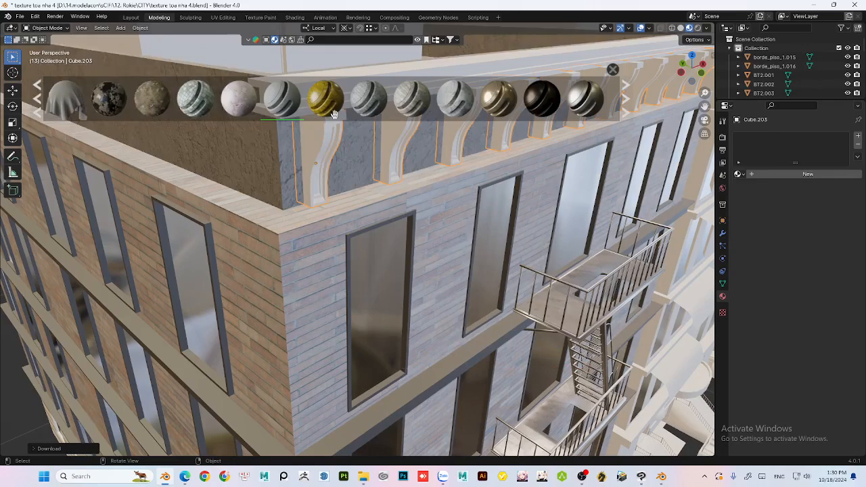
- Link the parapet's material to the roof cornice and the row of brackets beneath it
{"action": "left_click", "coordinate": [311, 18]}
{"action": "left_click", "coordinate": [306, 18]}
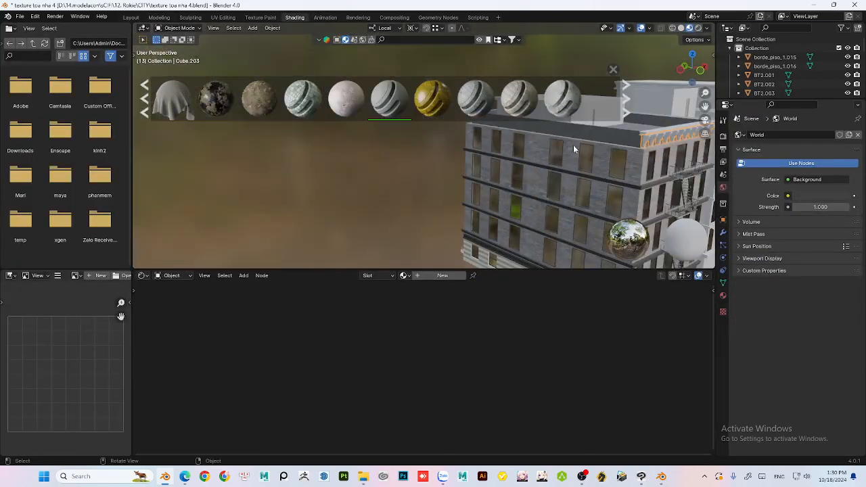
{"action": "scroll", "coordinate": [450, 239], "scroll_direction": "up", "scroll_amount": 6}
{"action": "left_click", "coordinate": [450, 220]}
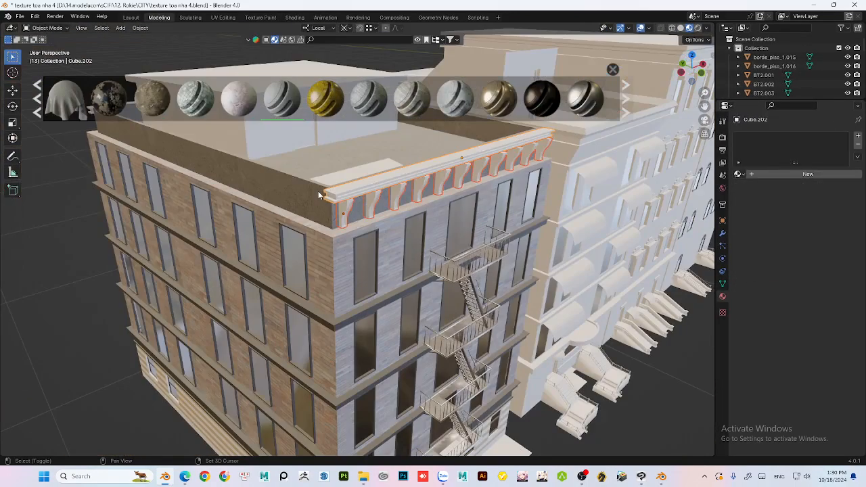
{"action": "left_click", "coordinate": [318, 191]}
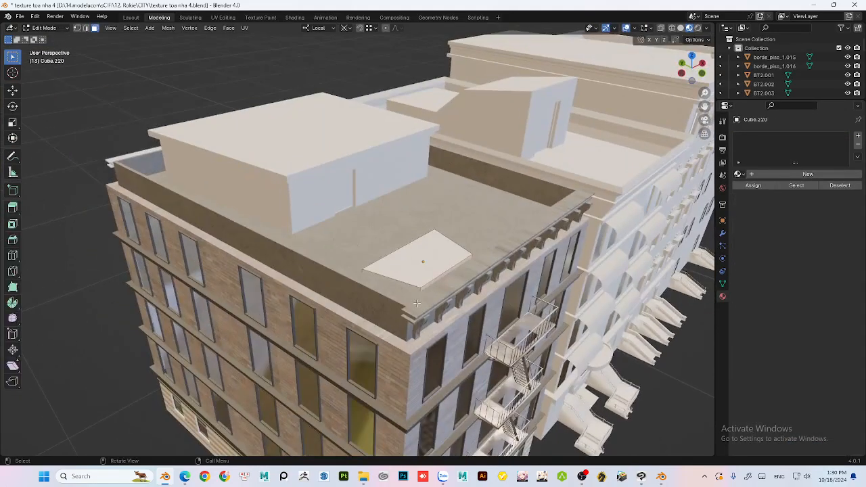
- UV-unwrap all faces of the rooftop structure and link the storeys' brick material to it
{"action": "key", "text": "KP_Divide"}
{"action": "key", "text": "Tab"}
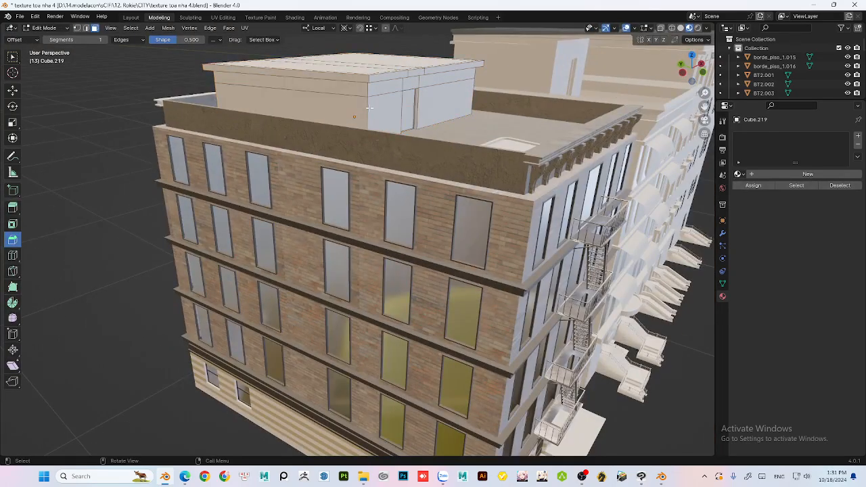
{"action": "key", "text": "a"}
{"action": "key", "text": "u"}
{"action": "left_click", "coordinate": [353, 122]}
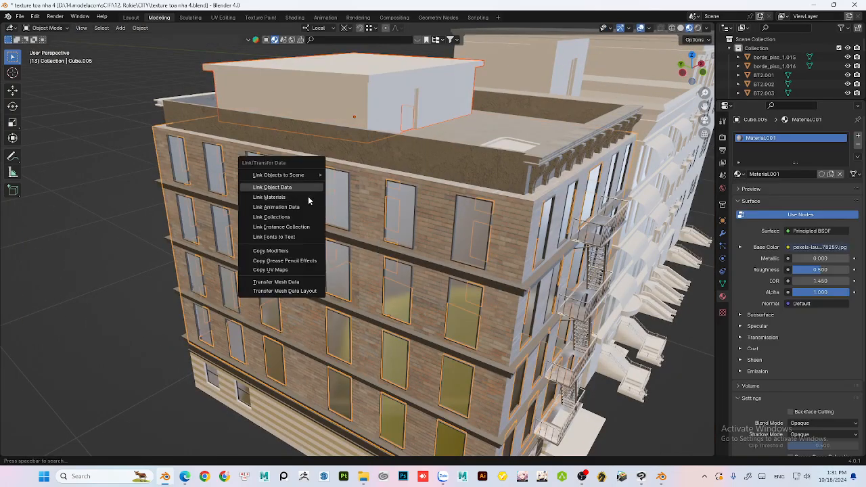
{"action": "left_click", "coordinate": [318, 197]}
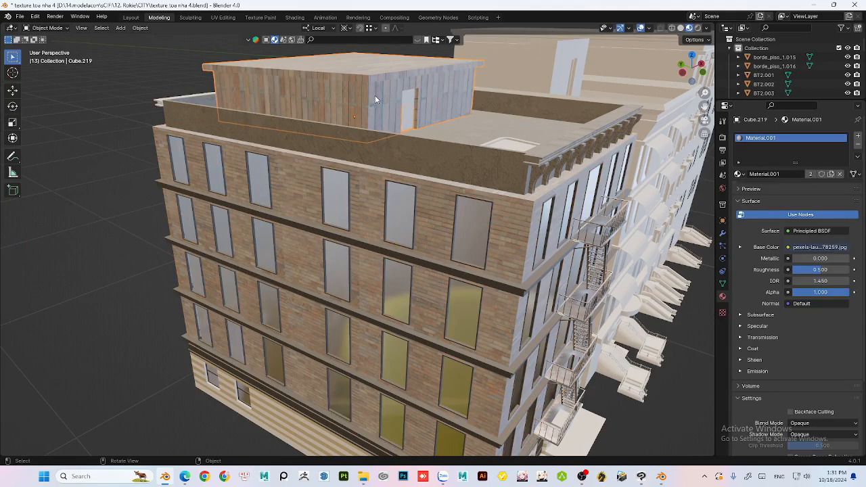
- Isolate the rooftop structure for UV editing and display its UV layout over the brick image
{"action": "left_click", "coordinate": [218, 18]}
{"action": "key", "text": "KP_Divide"}
{"action": "key", "text": "KP_Divide"}
{"action": "left_click", "coordinate": [503, 263]}
{"action": "scroll", "coordinate": [157, 252], "scroll_direction": "up", "scroll_amount": 6}
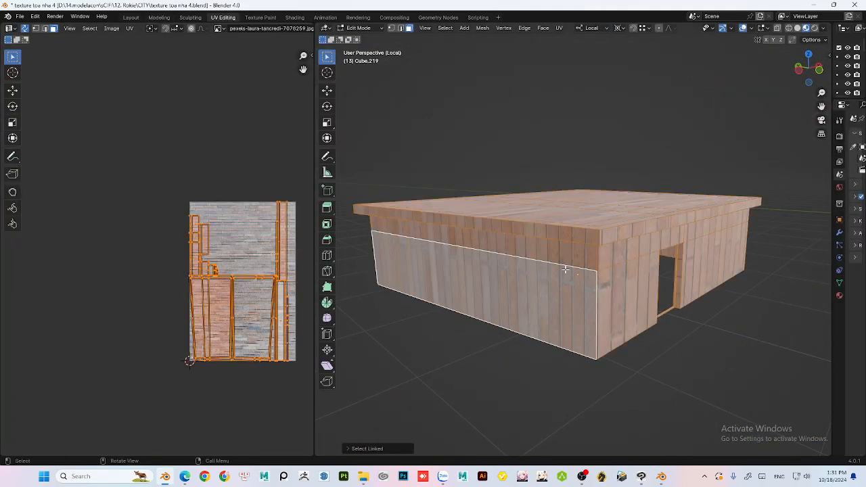
{"action": "scroll", "coordinate": [565, 270], "scroll_direction": "up", "scroll_amount": 1}
{"action": "middle_click_drag", "start_coordinate": [262, 306], "coordinate": [191, 271]}
{"action": "scroll", "coordinate": [193, 284], "scroll_direction": "up", "scroll_amount": 2}
- Select the linked UV islands of the rooftop structure's walls and rotate them by 90 degrees
{"action": "key", "text": "alt+a"}
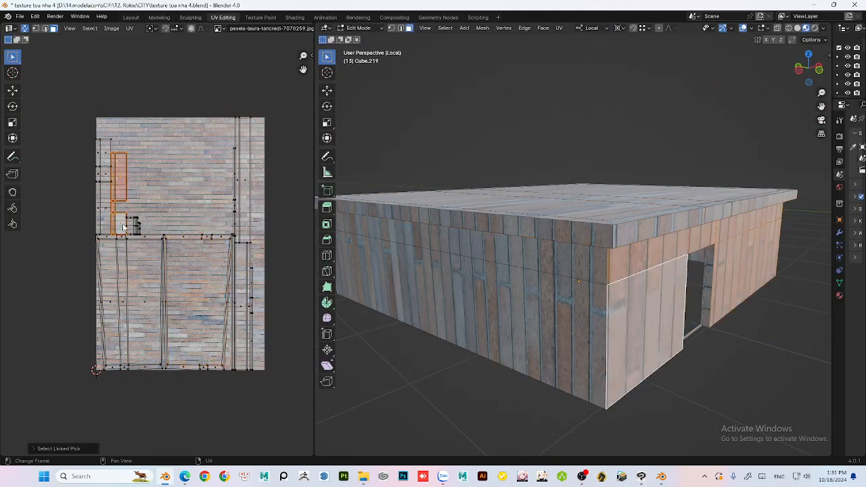
{"action": "key", "text": "l"}
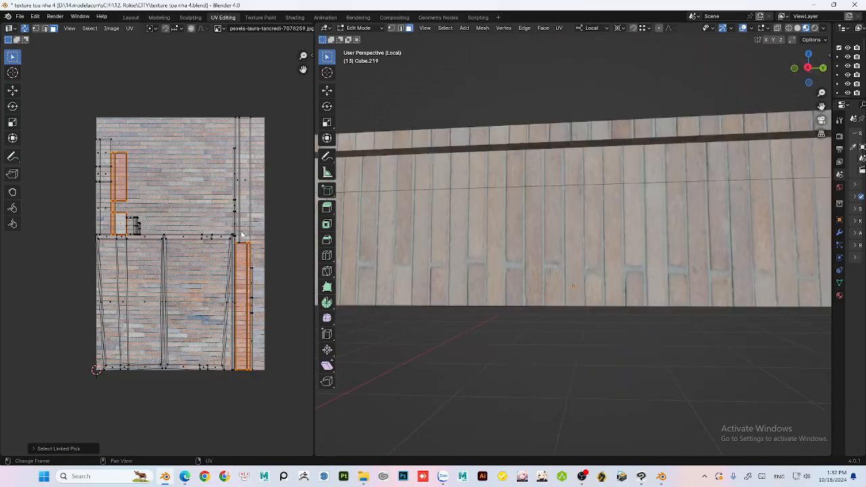
{"action": "middle_click_drag", "start_coordinate": [609, 257], "coordinate": [488, 263]}
{"action": "key", "text": "l"}
{"action": "key", "text": "r"}
{"action": "key", "text": "9"}
{"action": "key", "text": "0"}
{"action": "key", "text": "Return"}
- Scale up the wall UV islands so the rooftop structure's bricks become smaller
{"action": "scroll", "coordinate": [180, 210], "scroll_direction": "down", "scroll_amount": 4}
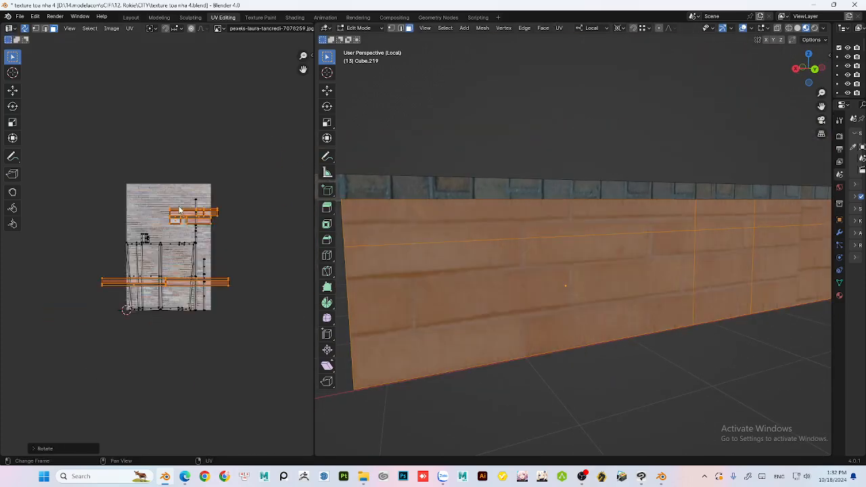
{"action": "scroll", "coordinate": [572, 257], "scroll_direction": "down", "scroll_amount": 5}
{"action": "key", "text": "s"}
- Add a second material slot to the rooftop structure and assign an existing dark material to its roof faces
{"action": "middle_click_drag", "start_coordinate": [534, 239], "coordinate": [585, 210]}
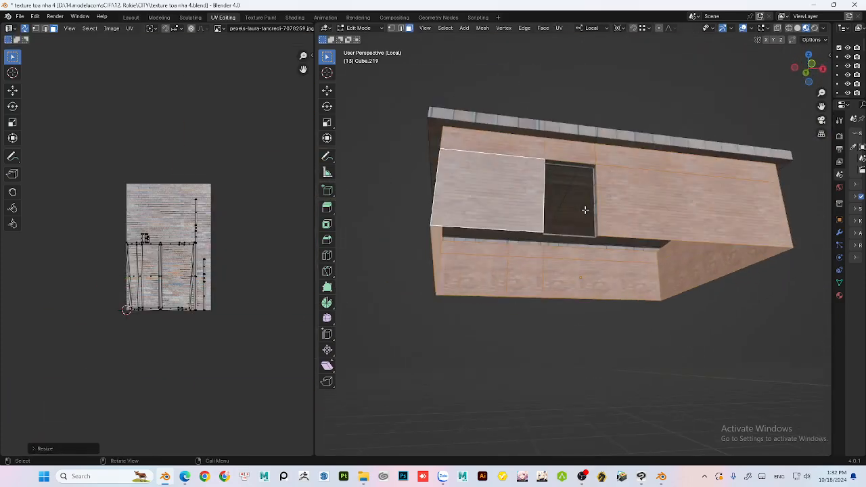
{"action": "left_click", "coordinate": [159, 17]}
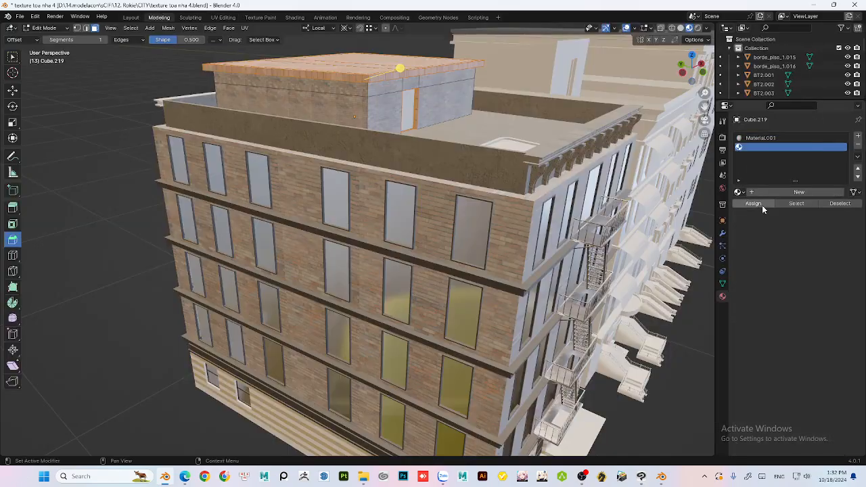
{"action": "left_click", "coordinate": [756, 249]}
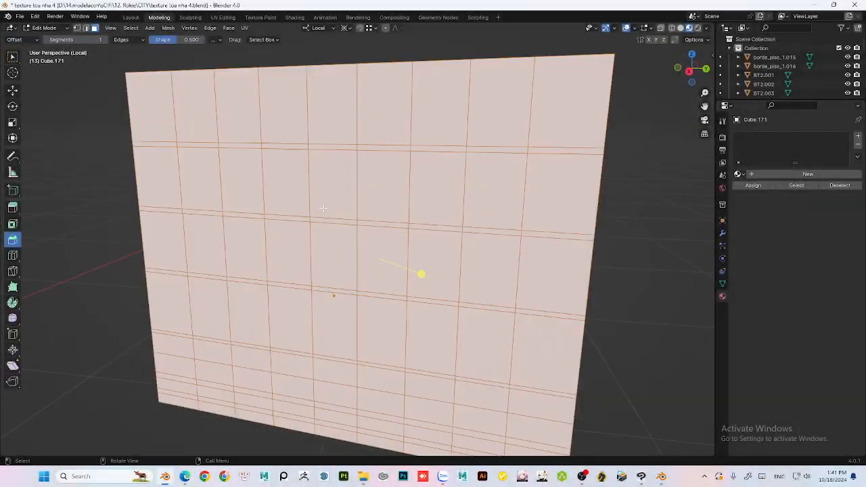
- Unwrap all faces of the isolated neighboring building's walls with Smart UV Project
{"action": "key", "text": "u"}
{"action": "left_click", "coordinate": [323, 196]}
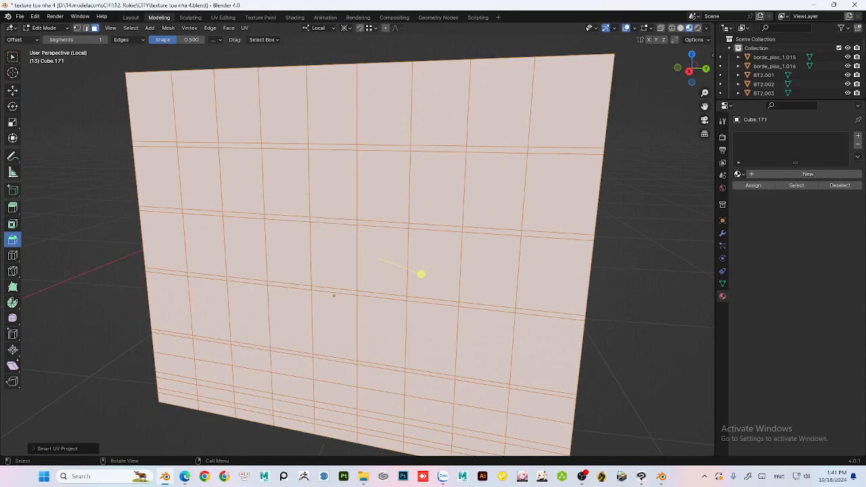
{"action": "key", "text": "Tab"}
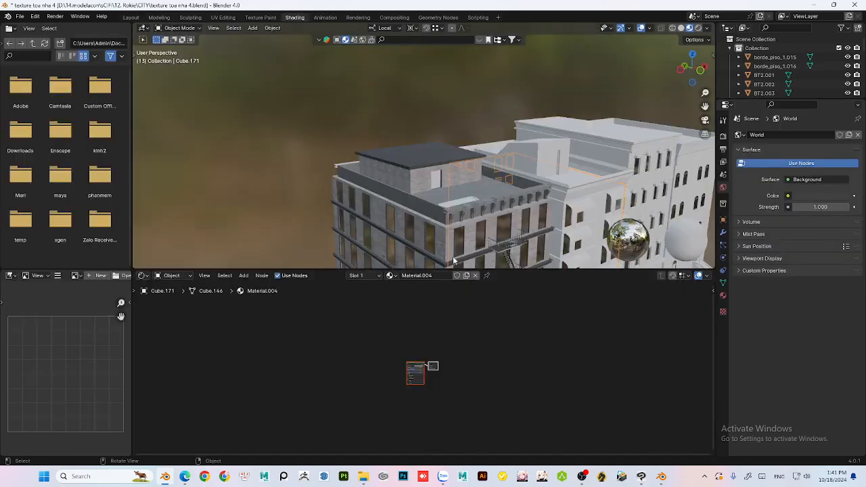
- Texture the neighboring building with the gray brick image, with its UV layout scaled up and the bricks running horizontally
{"action": "key", "text": "slash"}
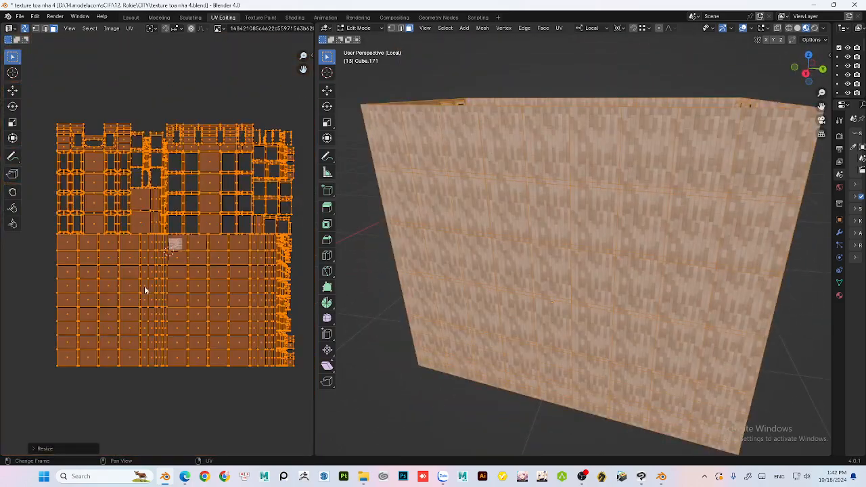
{"action": "key", "text": "shift+l"}
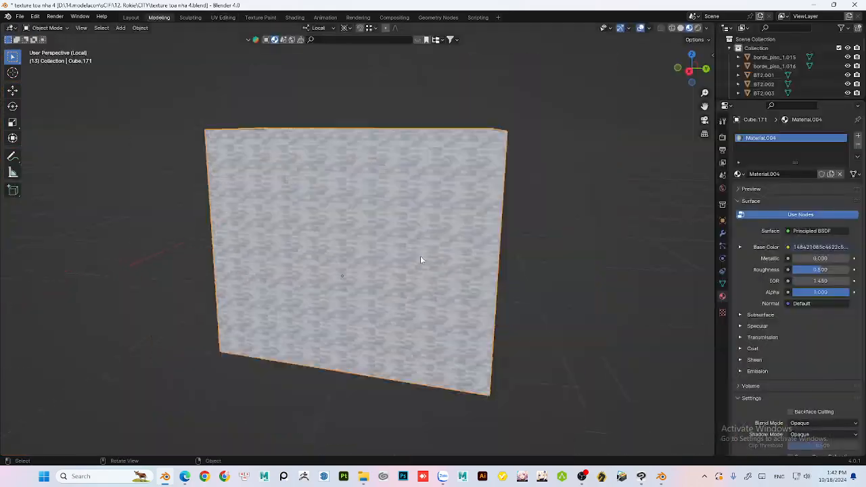
{"action": "key", "text": "slash"}
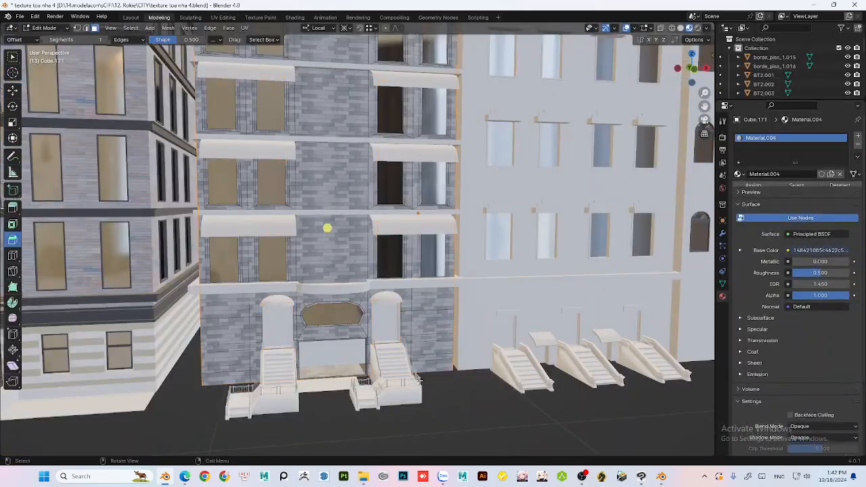
- Give the frame of the wide polygonal window between the two entrance stairs the dark window-frame material
{"action": "scroll", "coordinate": [340, 228], "scroll_direction": "up", "scroll_amount": 8}
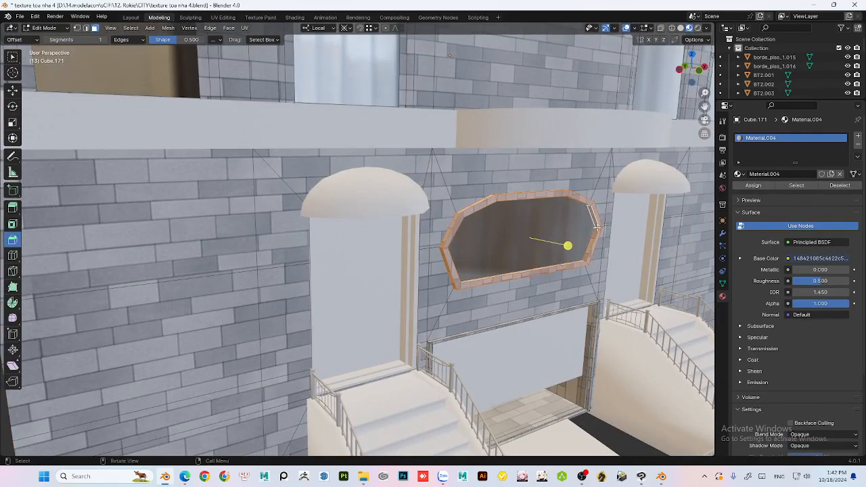
{"action": "key", "text": "Tab"}
{"action": "left_click", "coordinate": [573, 268]}
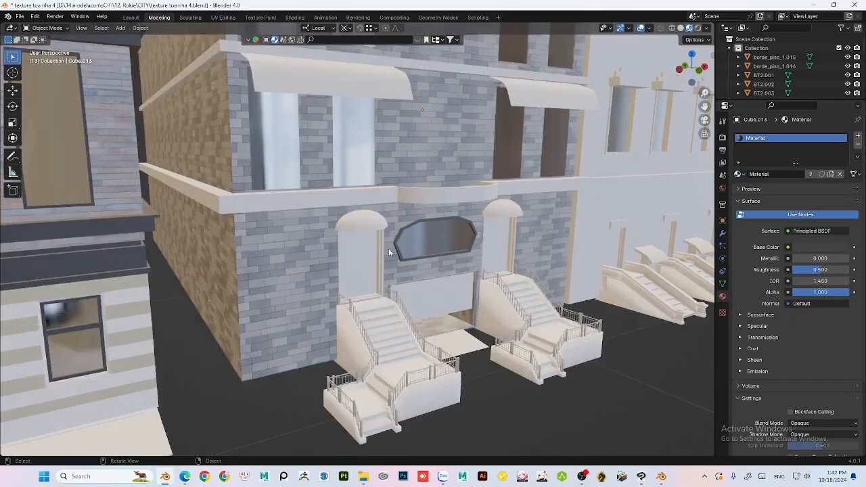
{"action": "right_click", "coordinate": [397, 250]}
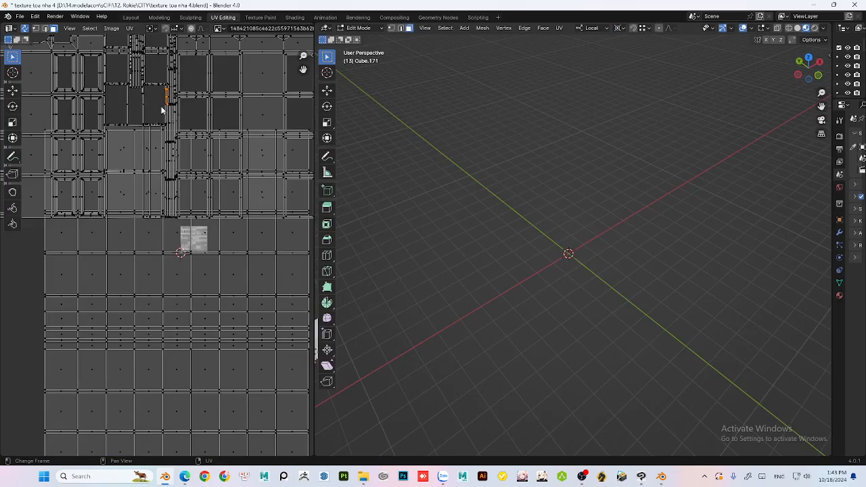
- Select the linked UV islands of the large brick wall faces and move them clear of the smaller islands
{"action": "scroll", "coordinate": [161, 111], "scroll_direction": "down", "scroll_amount": 2}
{"action": "key", "text": "l"}
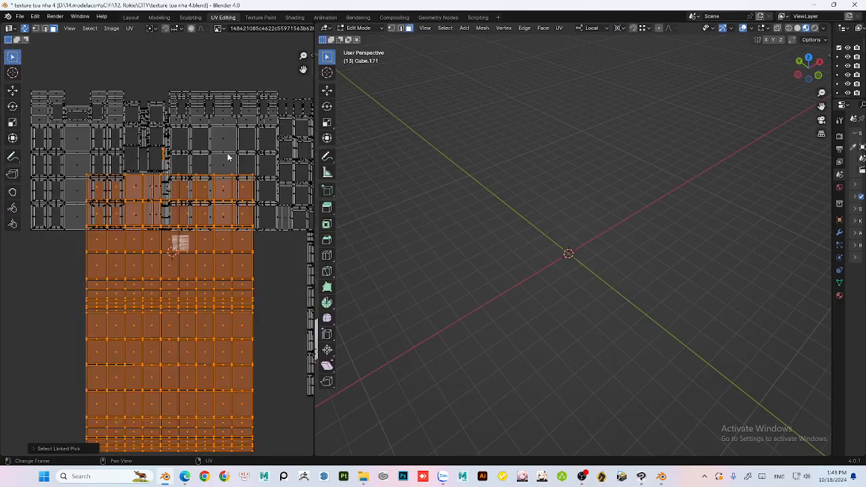
{"action": "key", "text": "l"}
{"action": "scroll", "coordinate": [228, 156], "scroll_direction": "down", "scroll_amount": 3}
{"action": "key", "text": "l"}
{"action": "key", "text": "g"}
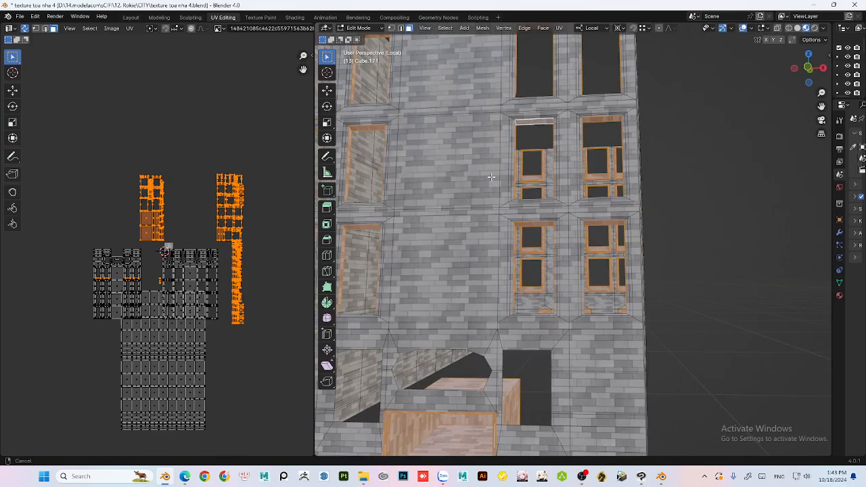
- Add the upper edge faces of the top-storey window openings to the face selection
{"action": "middle_click_drag", "start_coordinate": [491, 177], "coordinate": [580, 428], "text": "shift"}
{"action": "left_click", "coordinate": [680, 91], "text": "shift"}
{"action": "left_click", "coordinate": [617, 91], "text": "shift"}
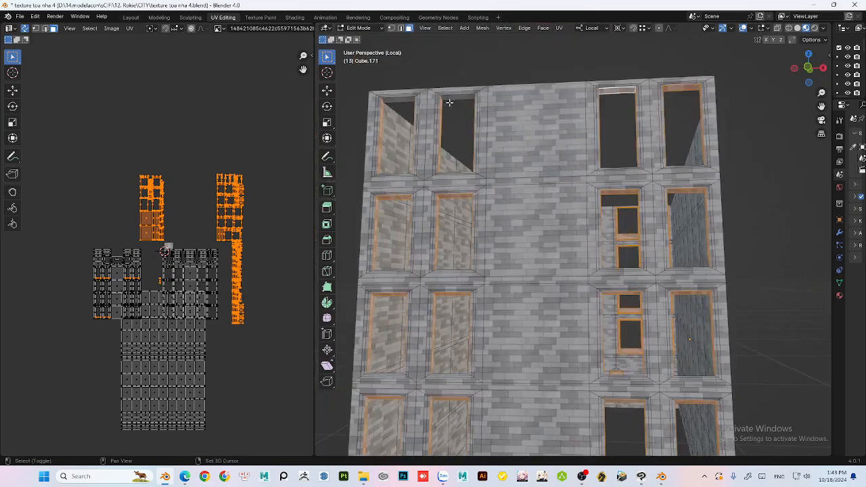
{"action": "left_click", "coordinate": [449, 94], "text": "shift"}
{"action": "left_click", "coordinate": [396, 96], "text": "shift"}
- Add the face loops around a window opening on the facade's middle storeys to the selection
{"action": "middle_click_drag", "start_coordinate": [666, 186], "coordinate": [671, 256]}
{"action": "middle_click_drag", "start_coordinate": [570, 241], "coordinate": [812, 271]}
{"action": "scroll", "coordinate": [234, 284], "scroll_direction": "up", "scroll_amount": 1}
{"action": "scroll", "coordinate": [574, 291], "scroll_direction": "up", "scroll_amount": 5}
{"action": "middle_click_drag", "start_coordinate": [690, 196], "coordinate": [624, 212], "text": "shift"}
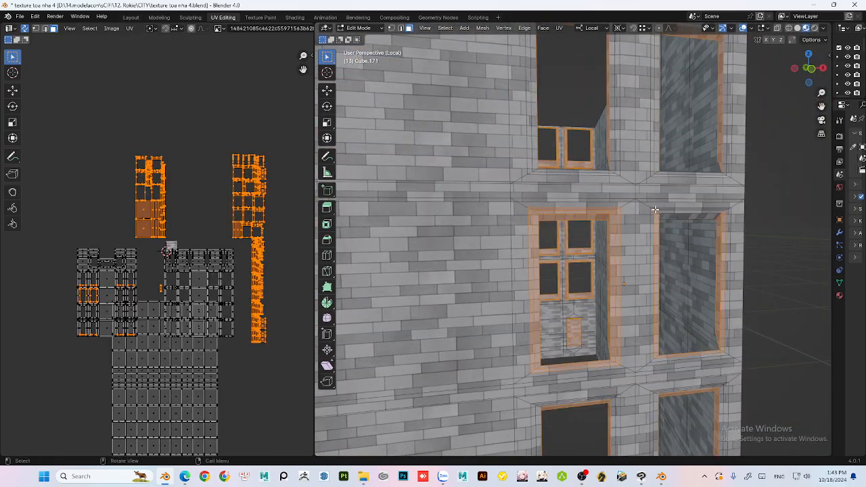
{"action": "scroll", "coordinate": [655, 210], "scroll_direction": "up", "scroll_amount": 2}
{"action": "key", "text": "KP_Decimal"}
{"action": "mouse_move", "coordinate": [622, 261]}
{"action": "middle_mouse_down"}
{"action": "mouse_move", "coordinate": [582, 291]}
{"action": "mouse_move", "coordinate": [609, 259]}
{"action": "middle_mouse_up"}
{"action": "scroll", "coordinate": [578, 262], "scroll_direction": "up", "scroll_amount": 5}
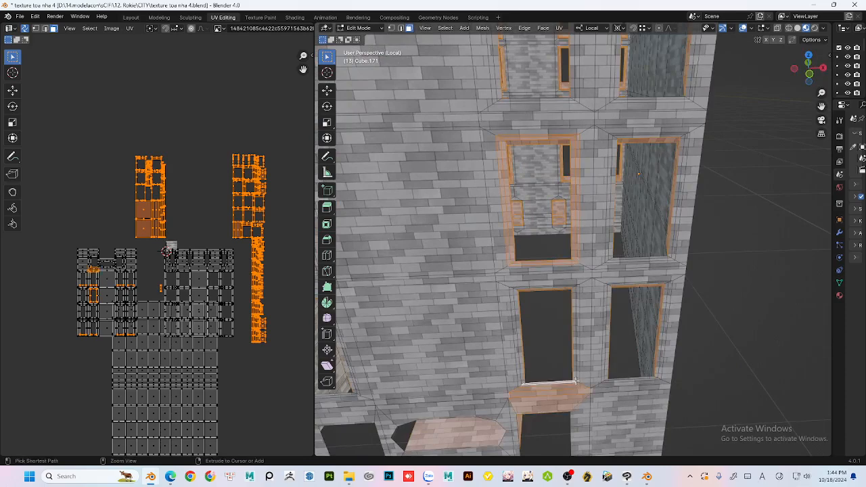
- Undo the last face pick, complete the selection of frame face loops around the facade's remaining window openings, and return to the full scene
{"action": "key", "text": "ctrl+z"}
{"action": "scroll", "coordinate": [640, 329], "scroll_direction": "up", "scroll_amount": 4}
{"action": "middle_click_drag", "start_coordinate": [632, 318], "coordinate": [589, 197]}
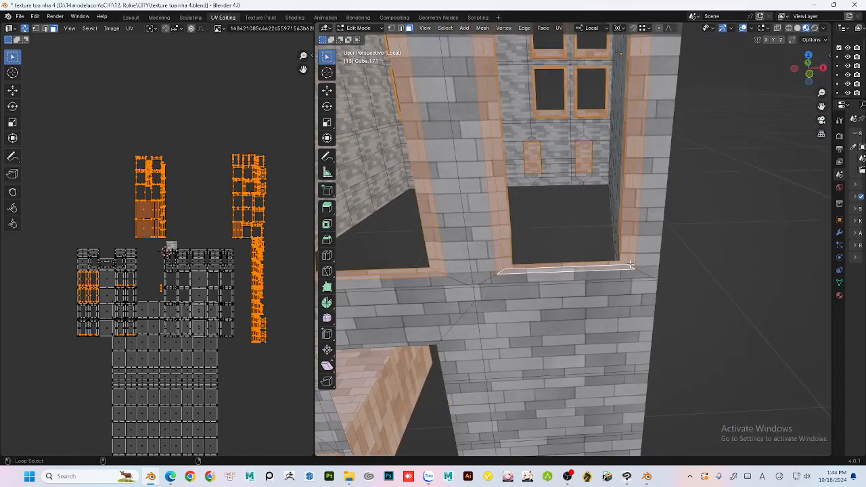
{"action": "scroll", "coordinate": [575, 196], "scroll_direction": "down", "scroll_amount": 4}
{"action": "middle_click_drag", "start_coordinate": [542, 169], "coordinate": [565, 292]}
{"action": "scroll", "coordinate": [530, 241], "scroll_direction": "down", "scroll_amount": 4}
{"action": "scroll", "coordinate": [573, 257], "scroll_direction": "up", "scroll_amount": 2}
{"action": "left_click", "coordinate": [586, 213], "text": "alt+shift"}
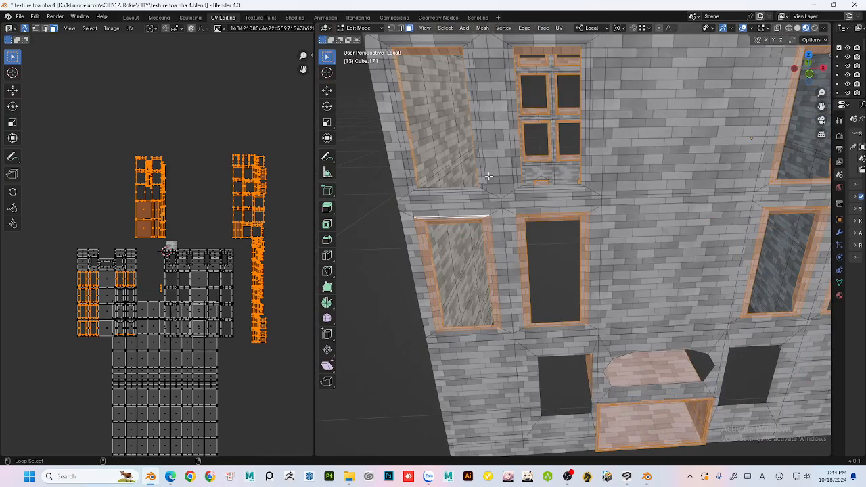
{"action": "middle_click_drag", "start_coordinate": [534, 163], "coordinate": [562, 268]}
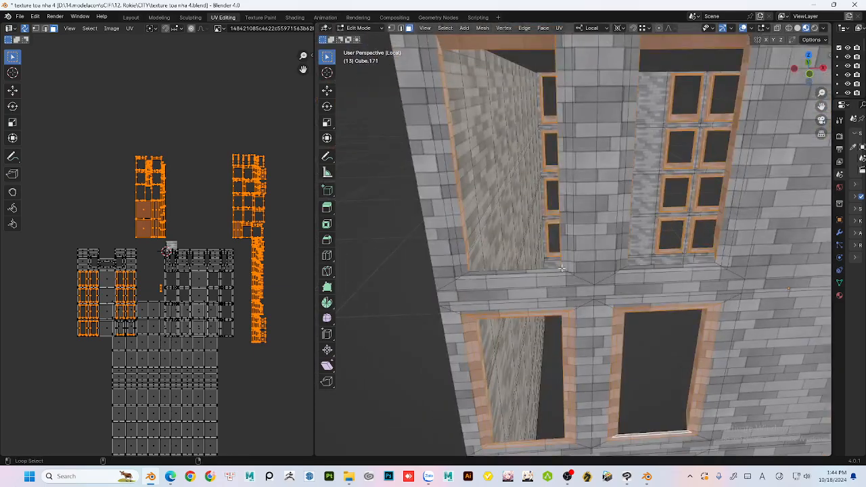
{"action": "middle_click_drag", "start_coordinate": [626, 269], "coordinate": [603, 386], "text": "ctrl"}
{"action": "key", "text": "Tab"}
{"action": "key", "text": "slash"}
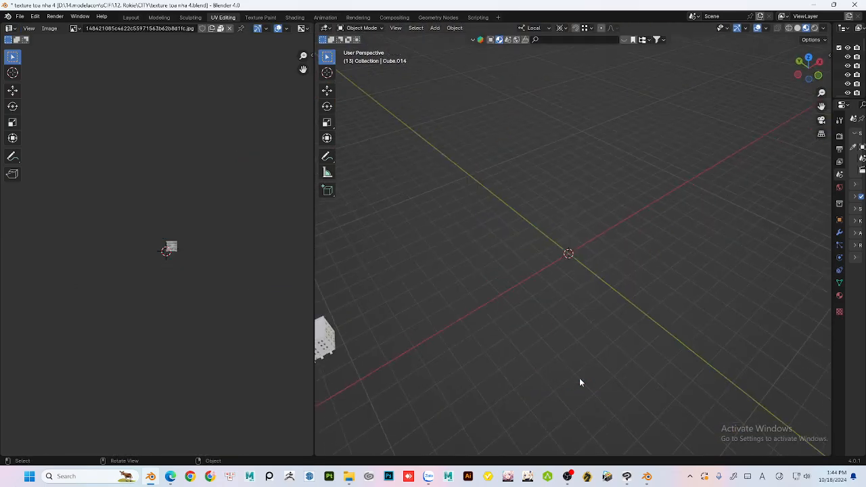
- Isolate the white shutter panel in the opening between the two entrance stairs for material setup
{"action": "left_click", "coordinate": [159, 17]}
{"action": "middle_click_drag", "start_coordinate": [474, 142], "coordinate": [493, 148]}
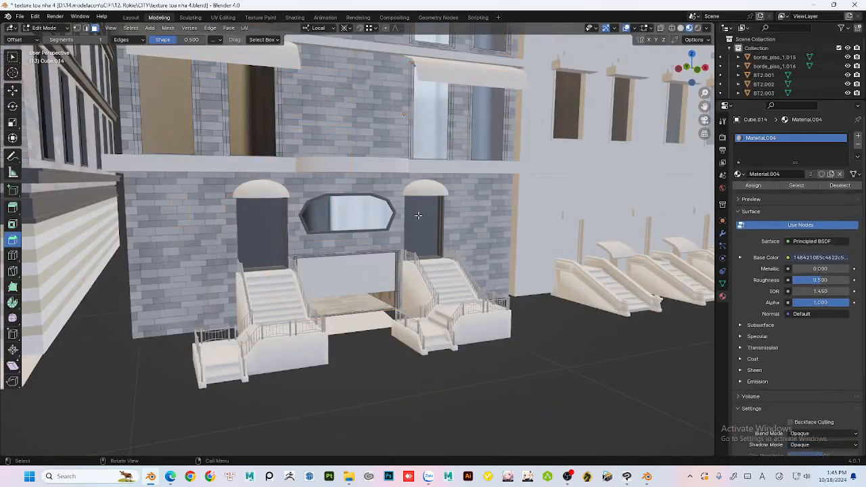
{"action": "right_click", "coordinate": [441, 222]}
{"action": "left_click", "coordinate": [442, 222]}
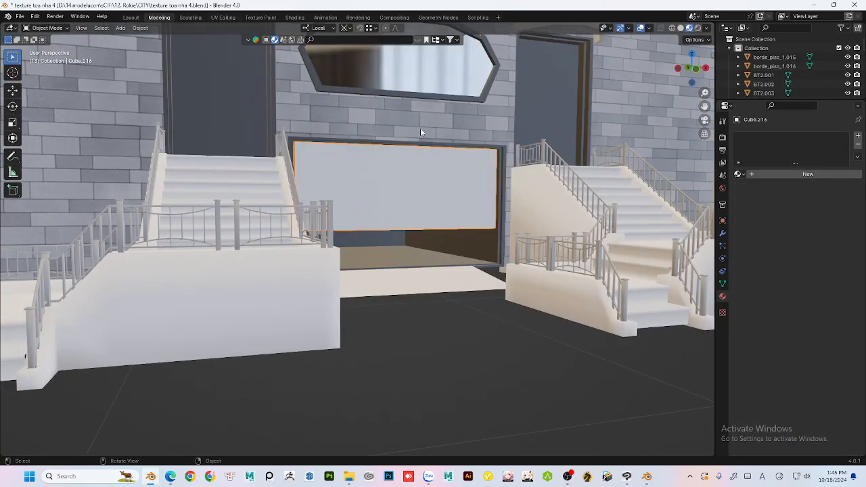
{"action": "key", "text": "slash"}
{"action": "left_click", "coordinate": [295, 17]}
{"action": "key", "text": "slash"}
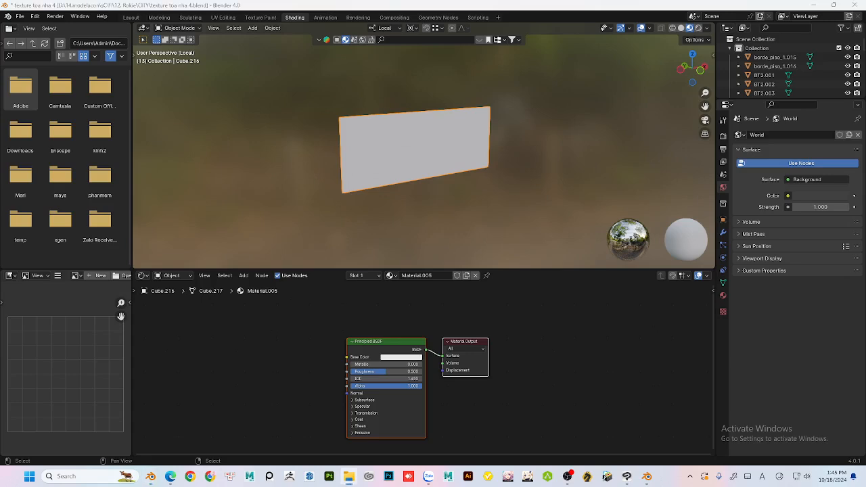
- Connect the pexels image texture to the shutter material's Base Color and unwrap the panel with Smart UV Project at default settings
{"action": "left_click_drag", "start_coordinate": [331, 349], "coordinate": [347, 356]}
{"action": "middle_click_drag", "start_coordinate": [460, 136], "coordinate": [470, 129]}
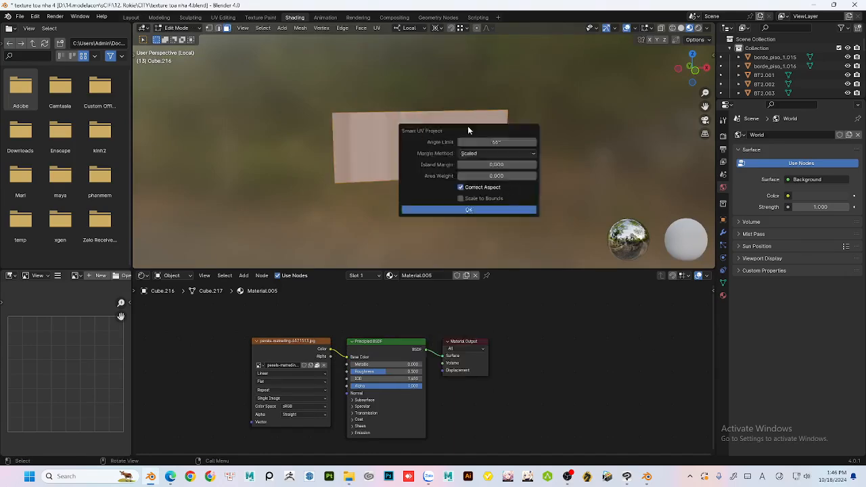
{"action": "left_click", "coordinate": [468, 209]}
- Scale the shutter panel's UVs so the texture forms fine horizontal slats across it
{"action": "left_click", "coordinate": [223, 17]}
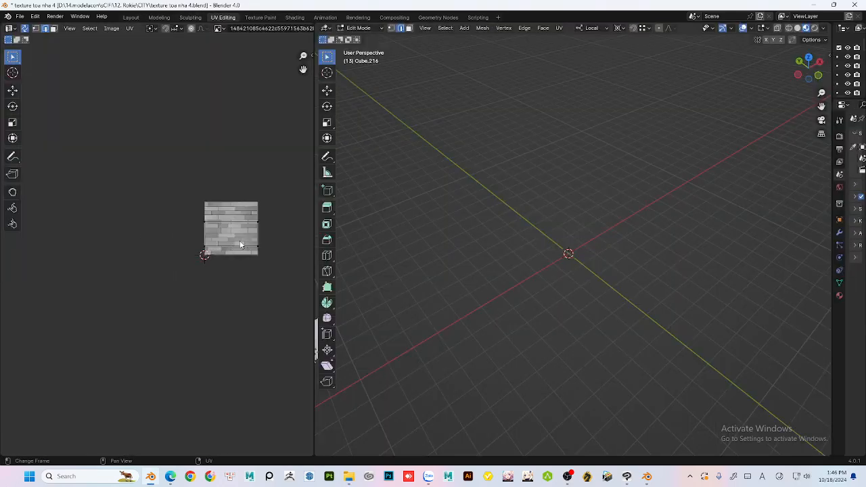
{"action": "key", "text": "a"}
{"action": "key", "text": "s"}
{"action": "left_click", "coordinate": [26, 239]}
{"action": "key", "text": "KP_Decimal"}
{"action": "middle_click_drag", "start_coordinate": [484, 221], "coordinate": [410, 199]}
{"action": "scroll", "coordinate": [166, 203], "scroll_direction": "down", "scroll_amount": 2}
{"action": "key", "text": "s"}
{"action": "left_click", "coordinate": [157, 194]}
{"action": "left_click", "coordinate": [159, 17]}
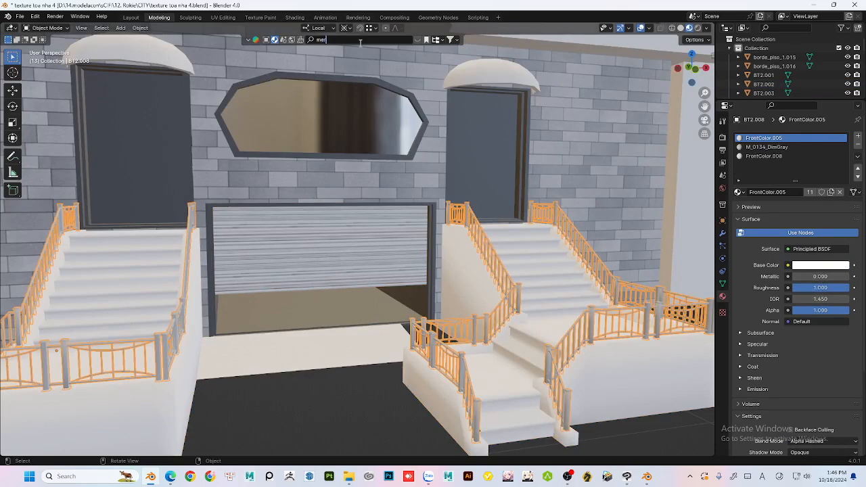
- Search the material library for metal and apply Old Metal to the dim-gray material slot of the stair railings
{"action": "key", "text": "Return"}
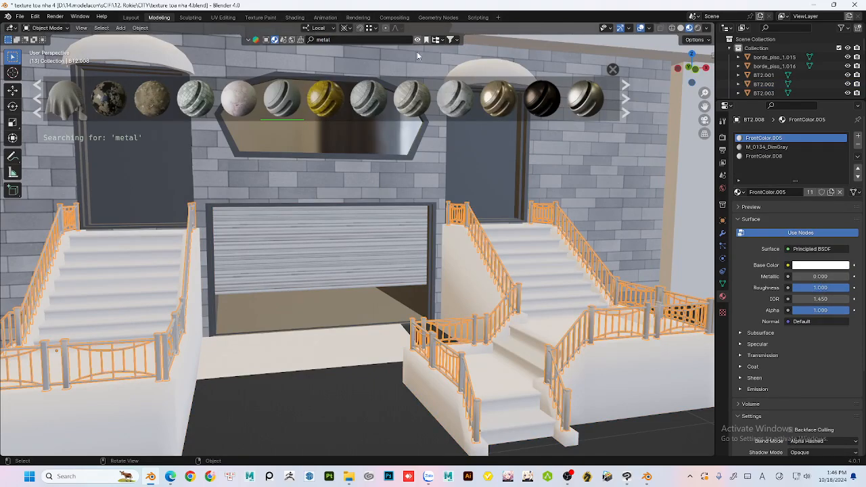
{"action": "left_click_drag", "start_coordinate": [109, 99], "coordinate": [467, 213]}
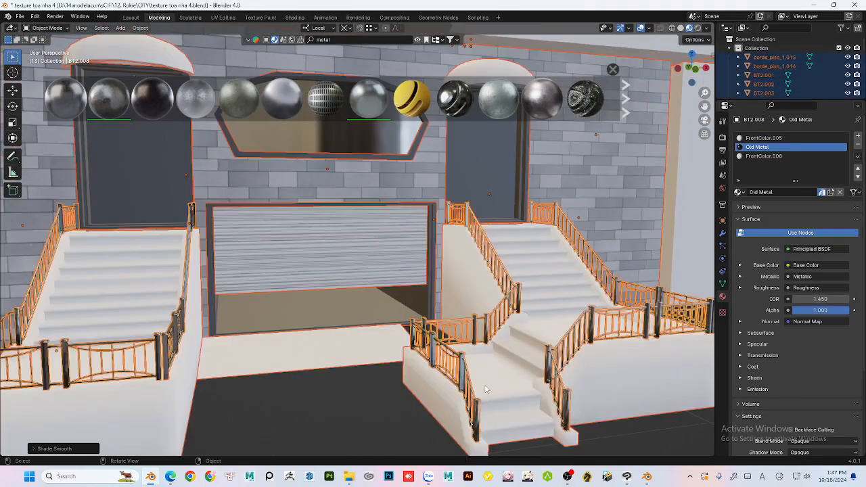
{"action": "left_click", "coordinate": [513, 379]}
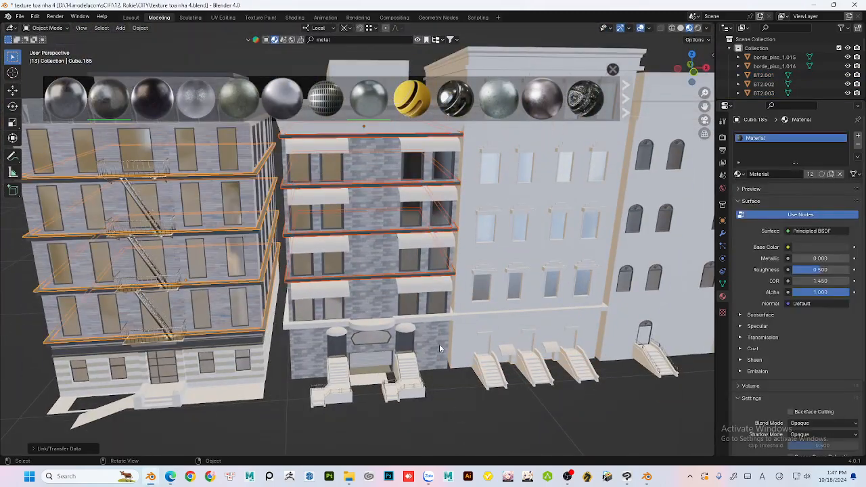
- Link the dark Material of the floor ledges to the white ledge above the grey brick building's ground floor
{"action": "left_click", "coordinate": [407, 279], "text": "shift"}
{"action": "key", "text": "ctrl+l"}
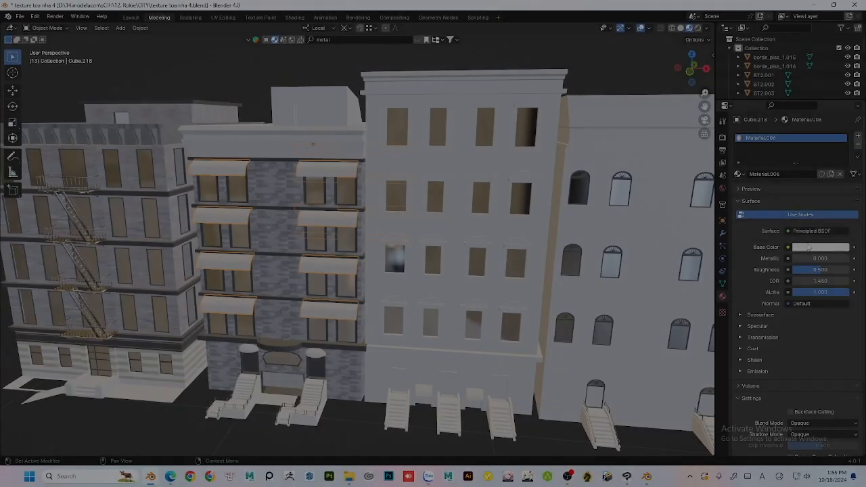
- Change the base colour of the window awnings to orange-brown and of the rounded door canopies to brown
{"action": "left_click", "coordinate": [808, 247]}
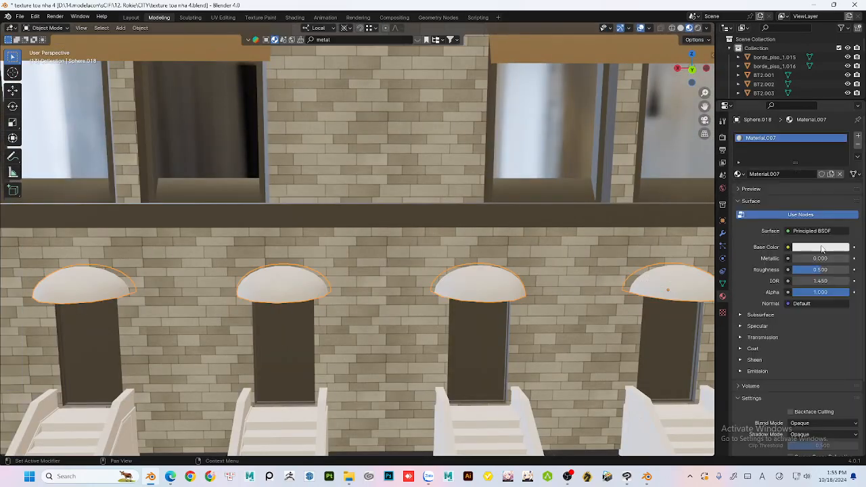
{"action": "left_click", "coordinate": [820, 247]}
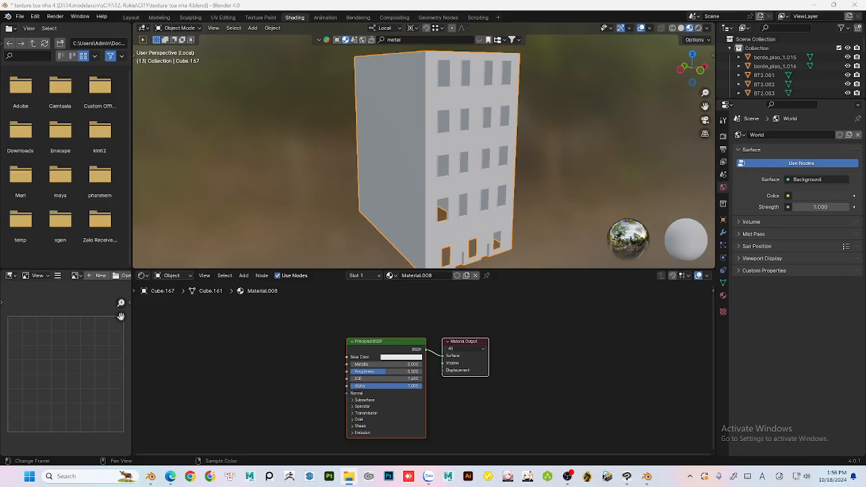
- Connect the light brick image texture to Material.008's Base Color on the plain white building and enlarge its UVs
{"action": "left_click_drag", "start_coordinate": [338, 361], "coordinate": [346, 357]}
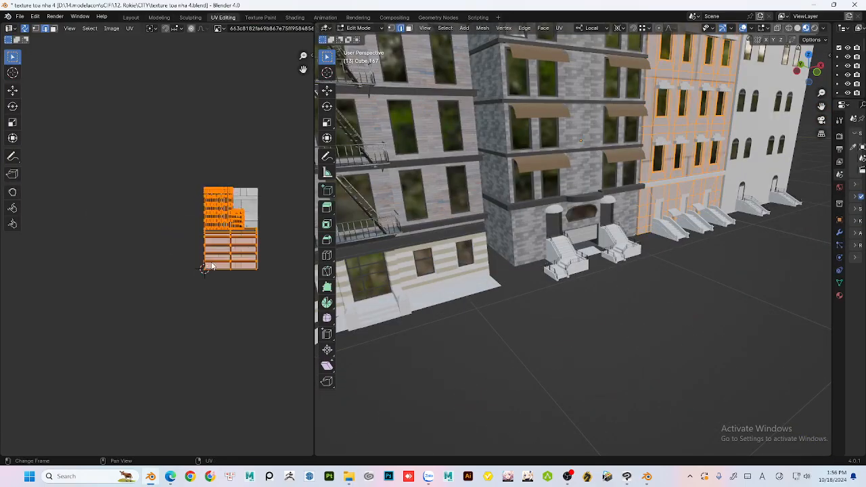
{"action": "scroll", "coordinate": [211, 265], "scroll_direction": "up", "scroll_amount": 5}
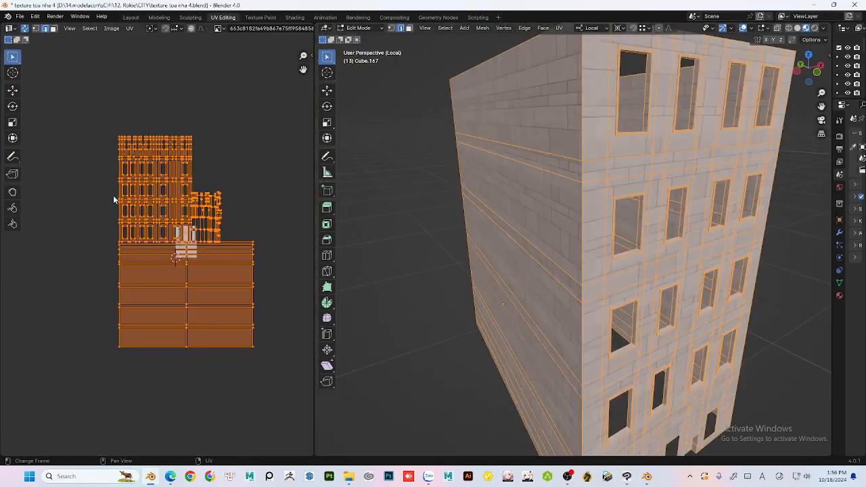
{"action": "scroll", "coordinate": [113, 195], "scroll_direction": "up", "scroll_amount": 3}
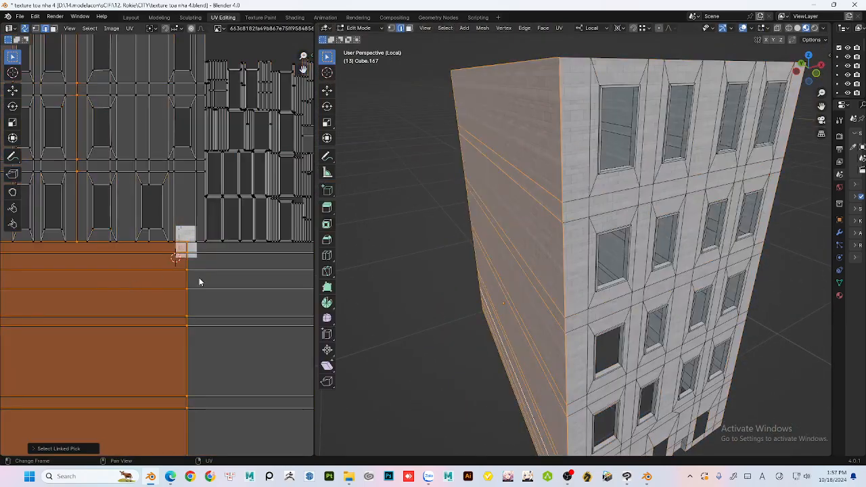
- Select the building's linked wall UV islands, and narrow the selection to the small islands of the window openings
{"action": "key", "text": "l"}
{"action": "key", "text": "3"}
{"action": "scroll", "coordinate": [178, 207], "scroll_direction": "down", "scroll_amount": 1}
{"action": "key", "text": "l"}
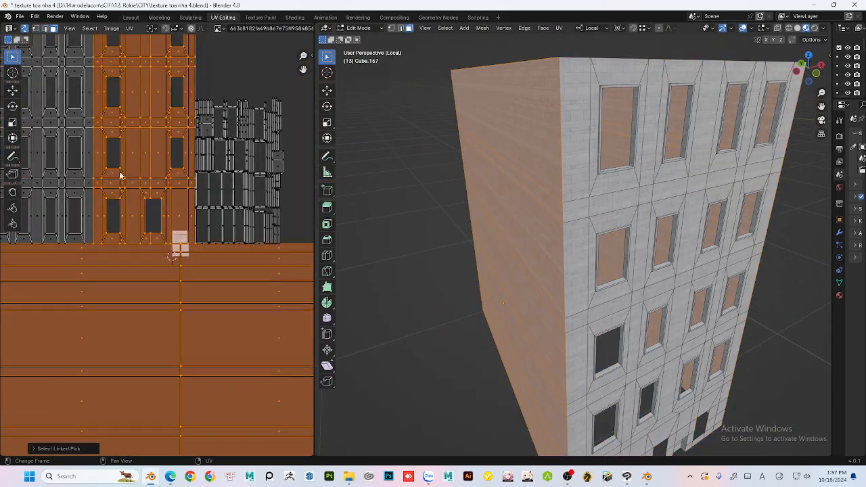
{"action": "key", "text": "l"}
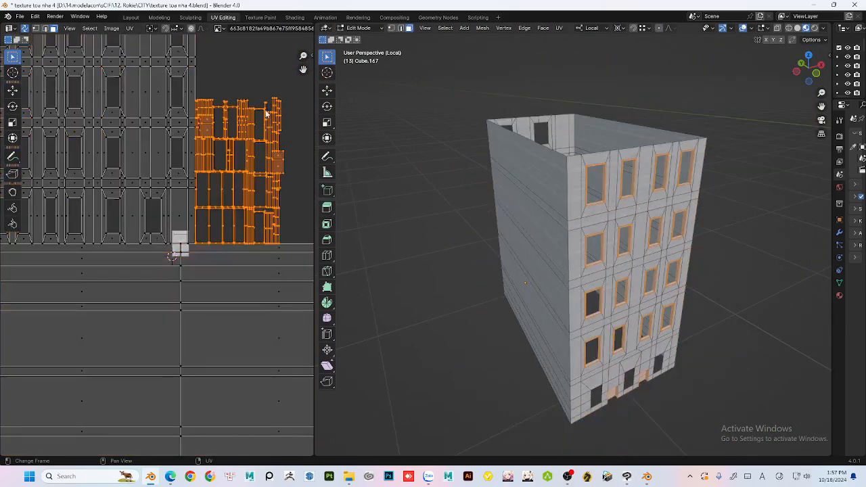
{"action": "left_click", "coordinate": [159, 17]}
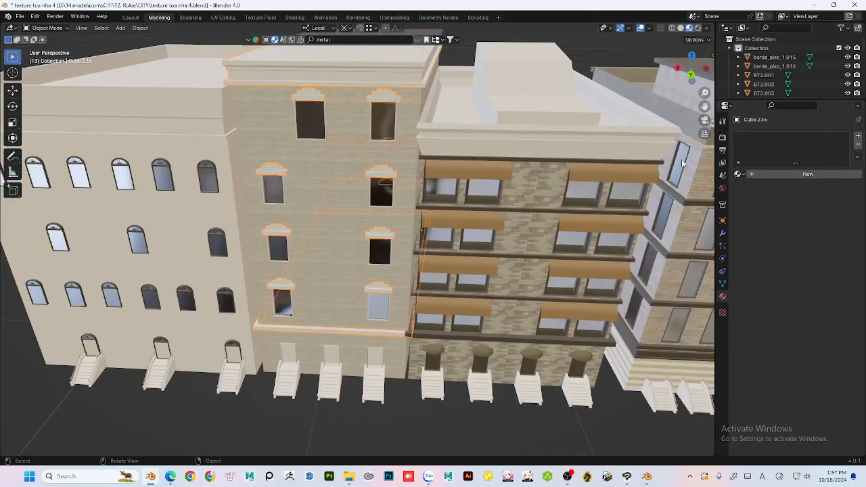
- Give the window lintels and ledge of the light brick building a new material with a grey base colour
{"action": "scroll", "coordinate": [471, 203], "scroll_direction": "up", "scroll_amount": 1}
{"action": "left_click", "coordinate": [472, 202], "text": "shift"}
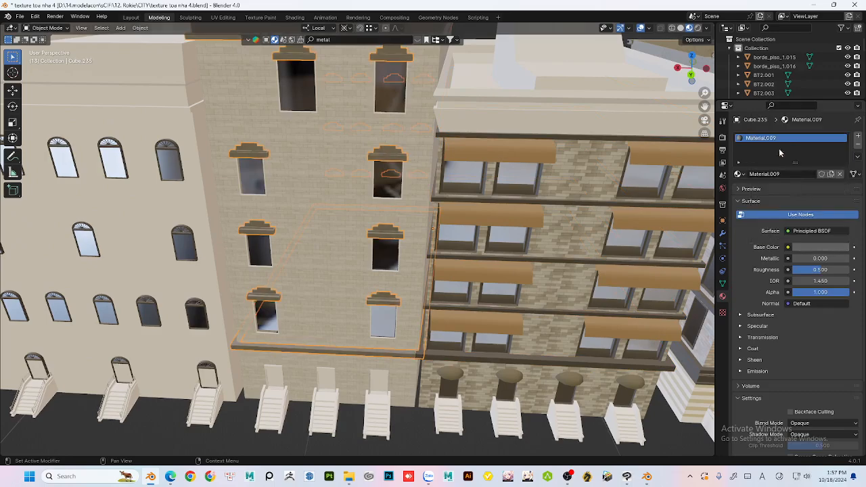
- Link the ledge's Material.009 to the door surrounds above the light brick building's three entrance stairs
{"action": "left_click", "coordinate": [388, 338]}
{"action": "key", "text": "Tab"}
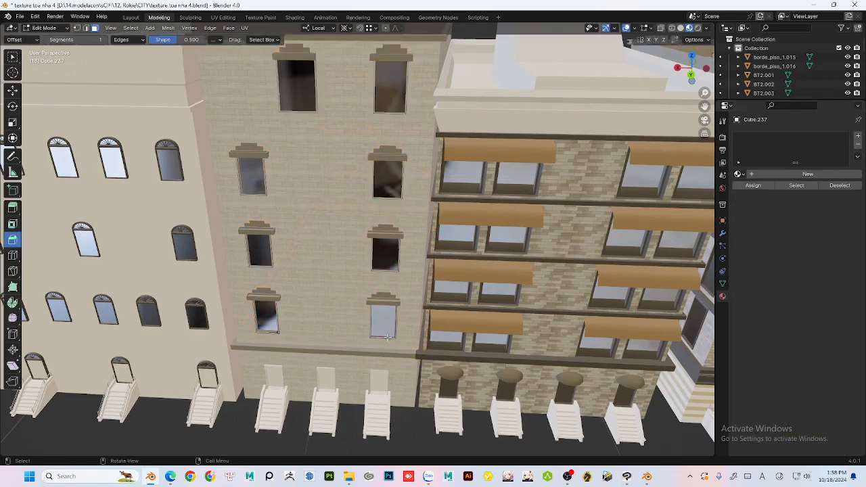
{"action": "left_click", "coordinate": [334, 328]}
{"action": "key", "text": "Tab"}
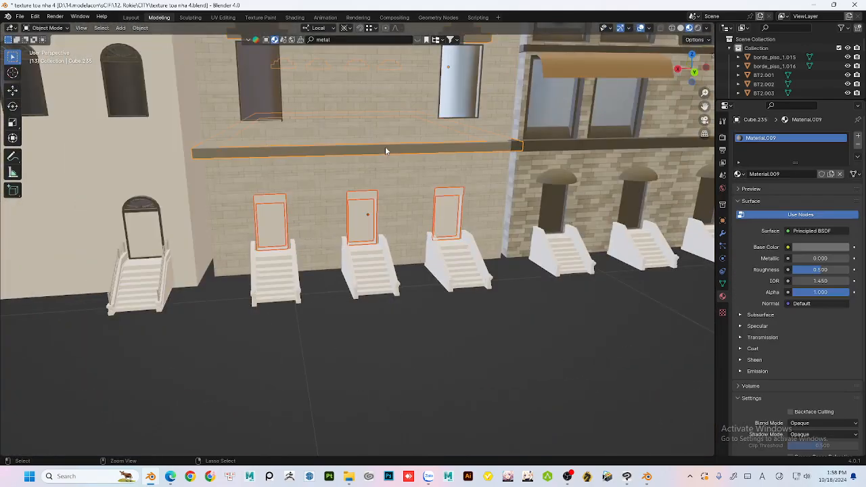
{"action": "left_click", "coordinate": [385, 146]}
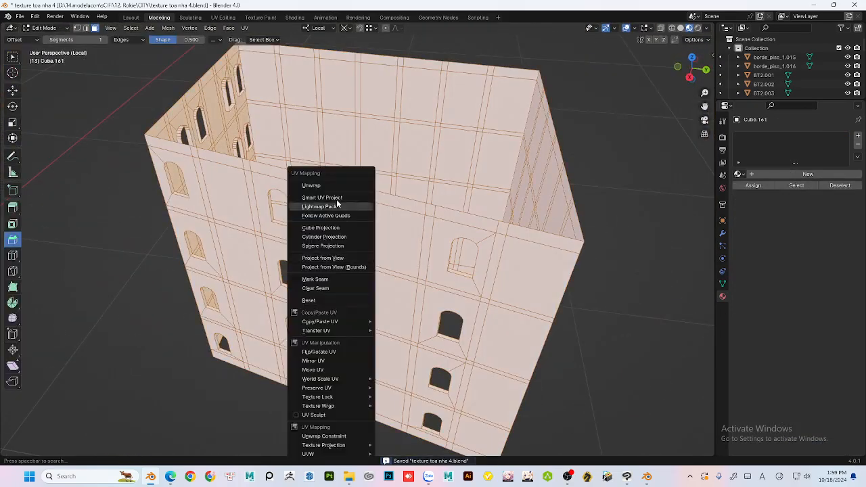
- Unwrap the arched-window building with Smart UV Project and connect the red brick image texture to Material.010's Base Color
{"action": "left_click", "coordinate": [333, 200]}
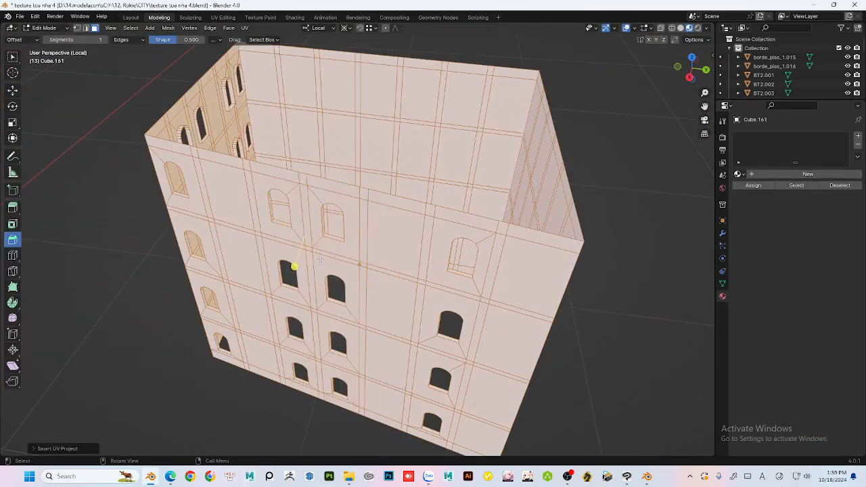
{"action": "key", "text": "Tab"}
{"action": "left_click", "coordinate": [295, 17]}
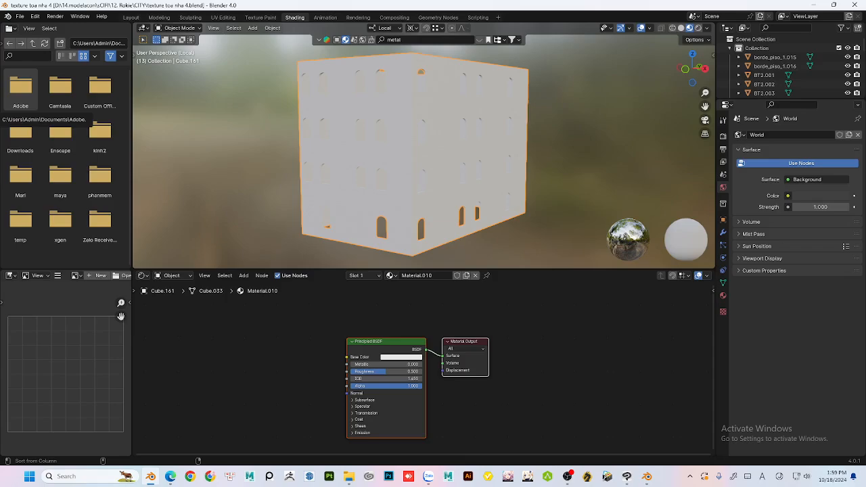
{"action": "left_click_drag", "start_coordinate": [316, 373], "coordinate": [348, 357]}
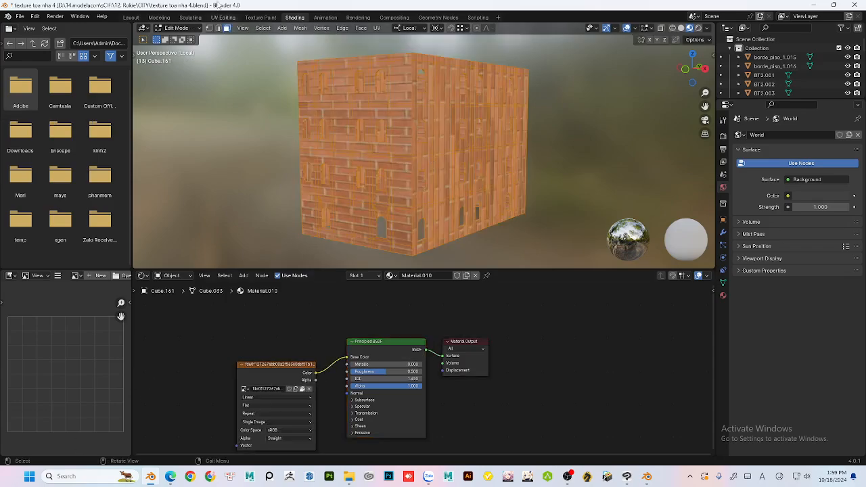
- Adjust the wall UV islands so the red bricks run horizontally at a smaller scale, and select the window-opening islands
{"action": "left_click", "coordinate": [223, 17]}
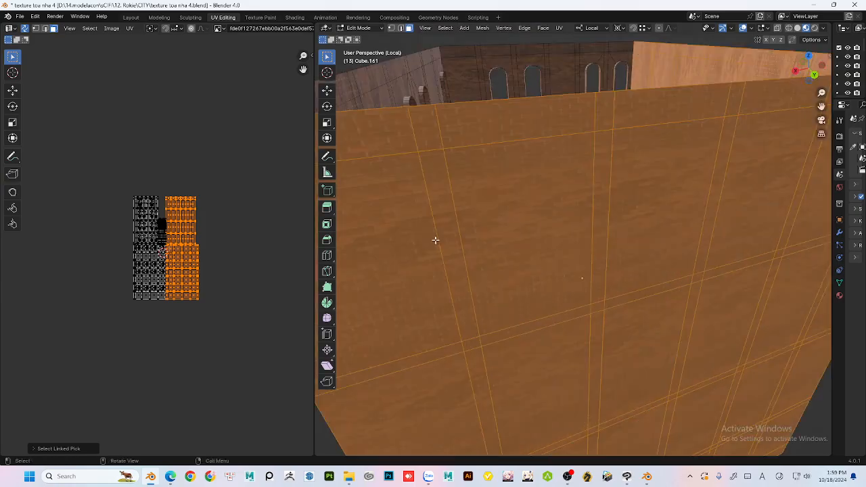
{"action": "middle_click_drag", "start_coordinate": [676, 230], "coordinate": [725, 235]}
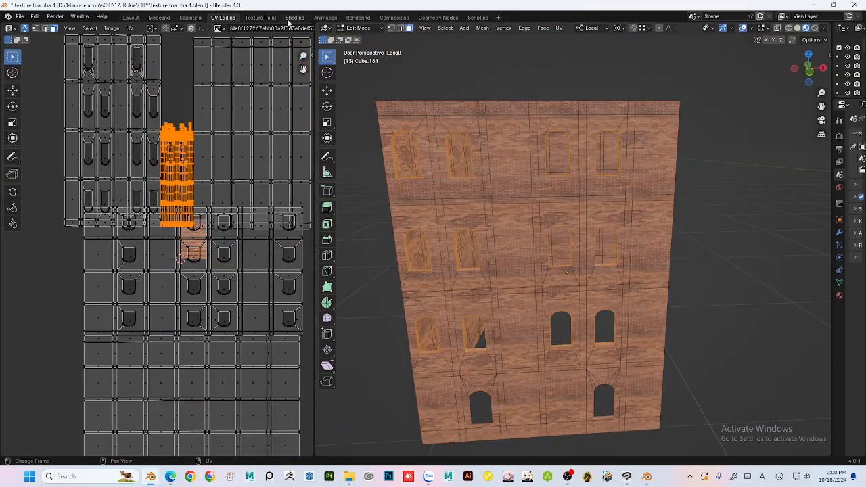
- Add a second material slot to the red brick building and fill it with the existing dark Material
{"action": "left_click", "coordinate": [294, 18]}
{"action": "left_click", "coordinate": [858, 135]}
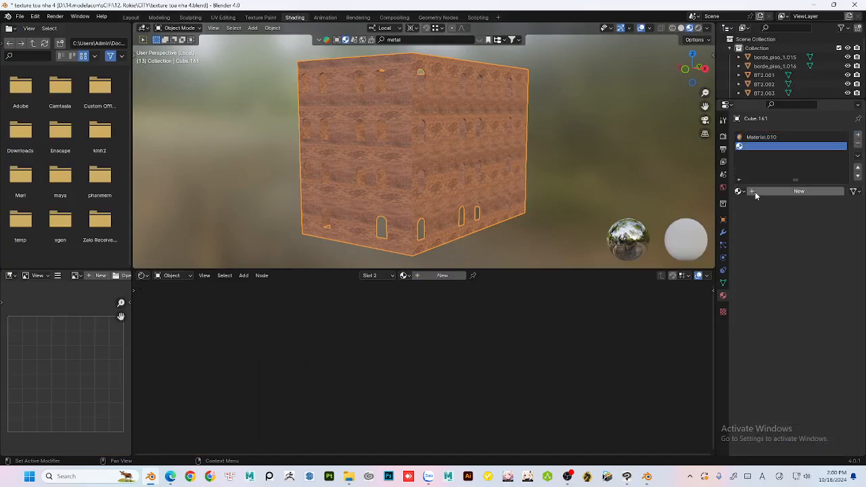
{"action": "left_click", "coordinate": [740, 192]}
{"action": "left_click", "coordinate": [758, 272]}
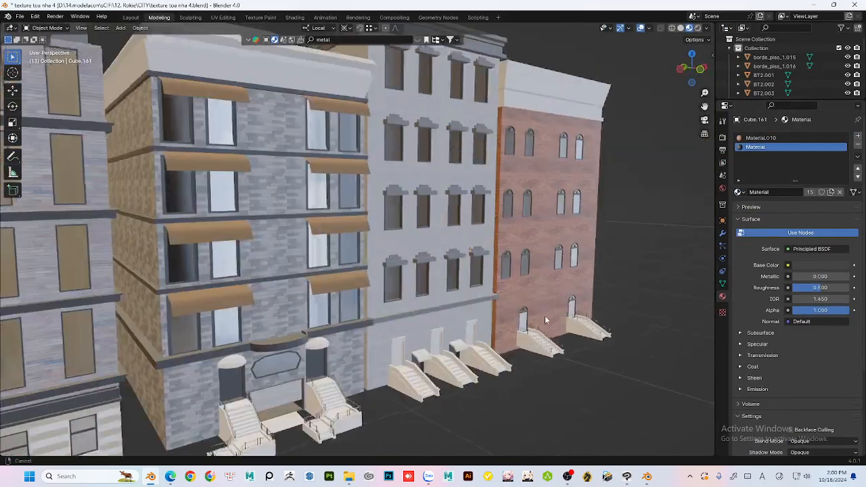
- Link the existing dark Material to the white roof cornices of the grey brick building and its neighbours
{"action": "middle_click_drag", "start_coordinate": [545, 316], "coordinate": [358, 200]}
{"action": "left_click", "coordinate": [545, 210]}
{"action": "key", "text": "KP_Decimal"}
{"action": "key", "text": "ctrl+l"}
{"action": "left_click", "coordinate": [577, 223]}
{"action": "left_click", "coordinate": [359, 201]}
{"action": "left_click", "coordinate": [366, 224], "text": "shift"}
{"action": "key", "text": "ctrl+l"}
{"action": "scroll", "coordinate": [517, 380], "scroll_direction": "down", "scroll_amount": 4}
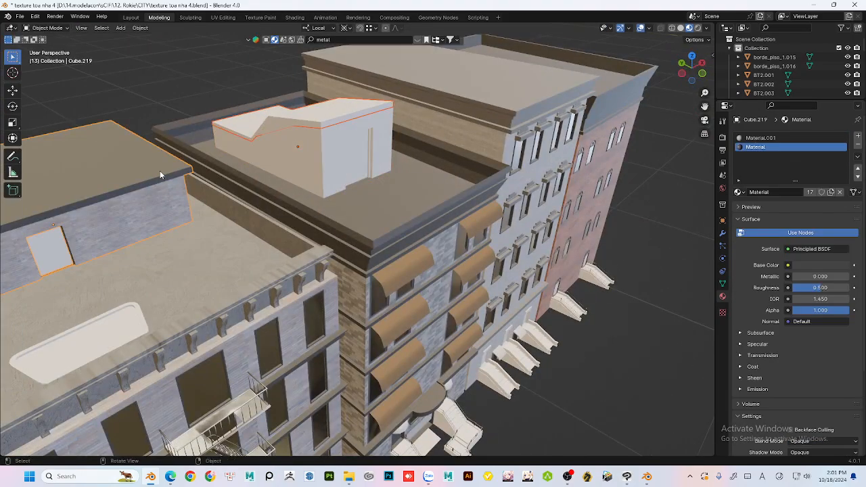
- Link the first building's rooftop house materials to the roof slab of the white rooftop structure on the awning building
{"action": "key", "text": "ctrl+l"}
{"action": "left_click", "coordinate": [160, 170]}
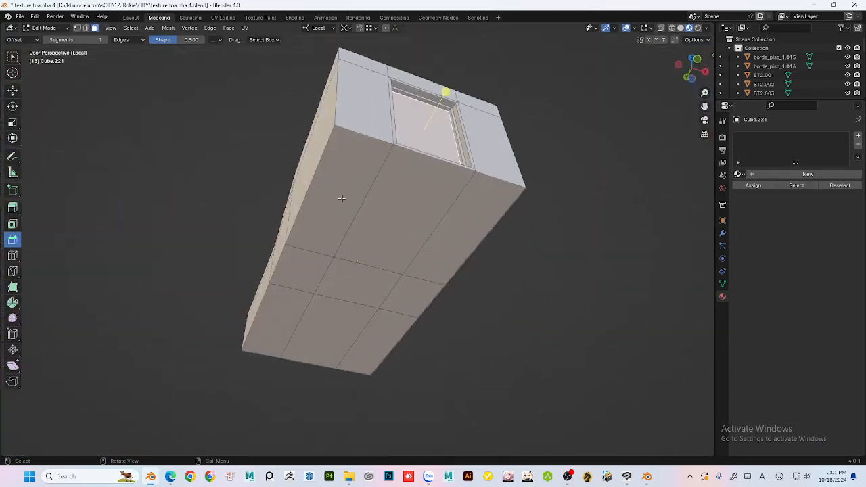
- Delete the underside faces of the white rooftop structure
{"action": "left_click", "coordinate": [340, 196]}
{"action": "left_click", "coordinate": [279, 324], "text": "ctrl"}
{"action": "key", "text": "x"}
{"action": "key", "text": "f"}
- Select the door frame faces on the front of the rooftop structure and link the roof slab's dark Material to the frame
{"action": "middle_click_drag", "start_coordinate": [355, 237], "coordinate": [342, 339]}
{"action": "left_click_drag", "start_coordinate": [310, 363], "coordinate": [429, 353]}
{"action": "key", "text": "KP_1"}
{"action": "key", "text": "alt+z"}
{"action": "middle_click_drag", "start_coordinate": [348, 242], "coordinate": [466, 312]}
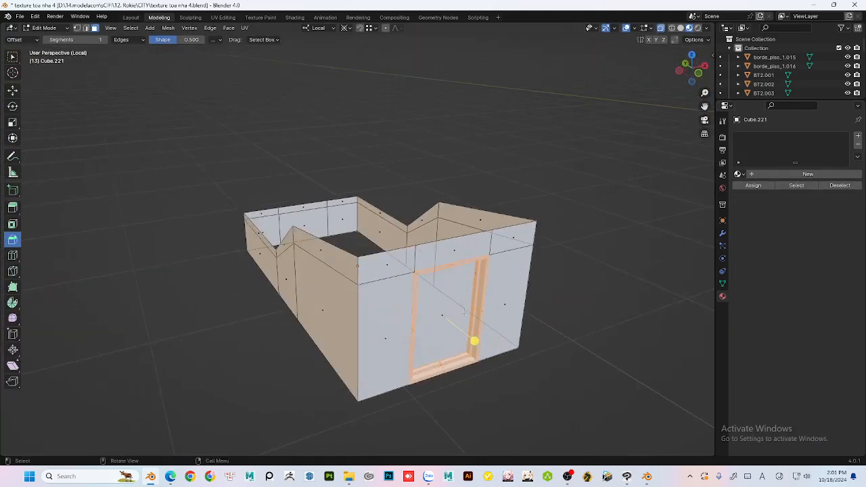
{"action": "key", "text": "ctrl+l"}
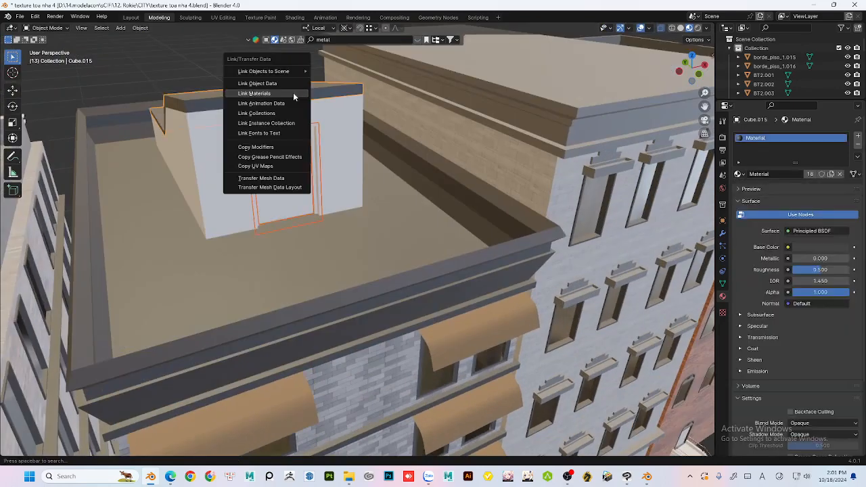
{"action": "key", "text": "ctrl+l"}
{"action": "left_click", "coordinate": [366, 154]}
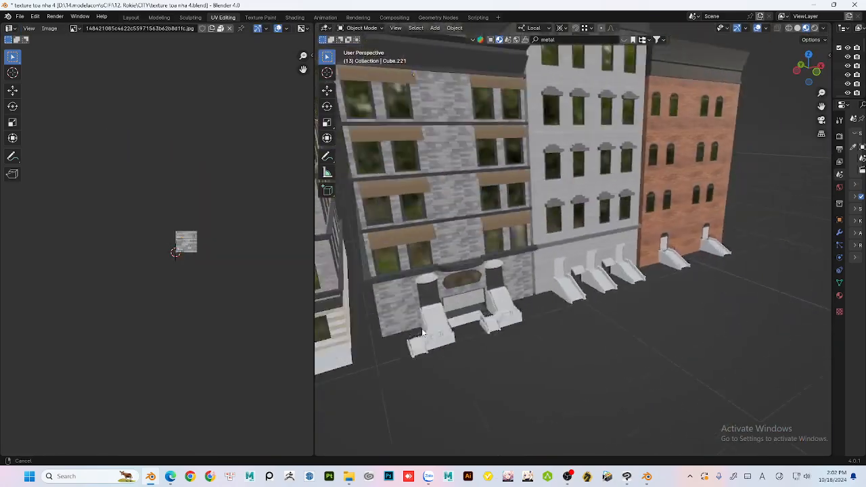
- Select the white border around the green plot on the first building's roof and clear the metal term from the material search
{"action": "left_click", "coordinate": [470, 275]}
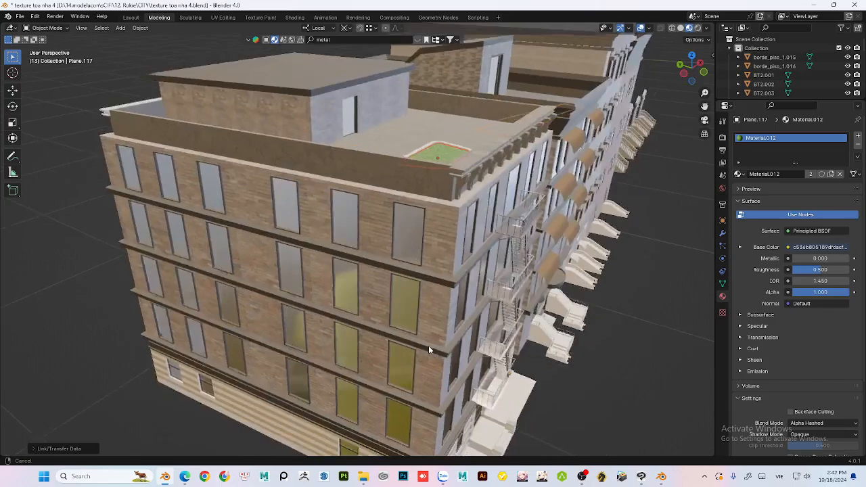
{"action": "key", "text": "u"}
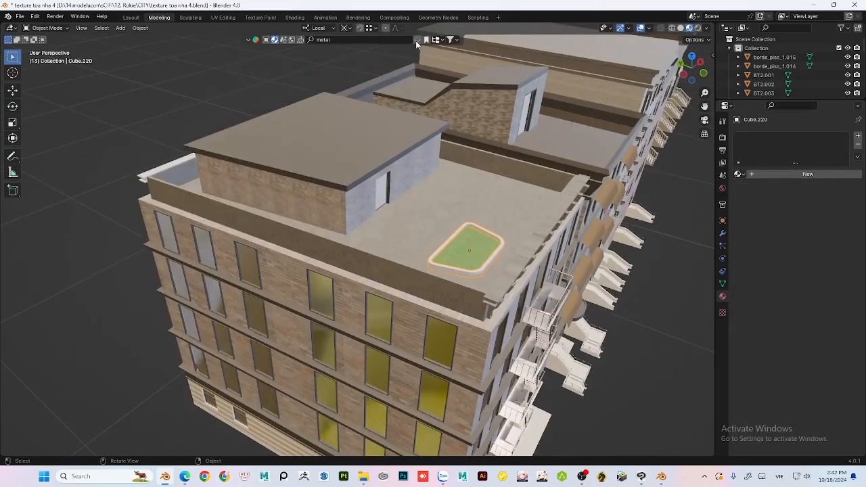
{"action": "left_click", "coordinate": [418, 39]}
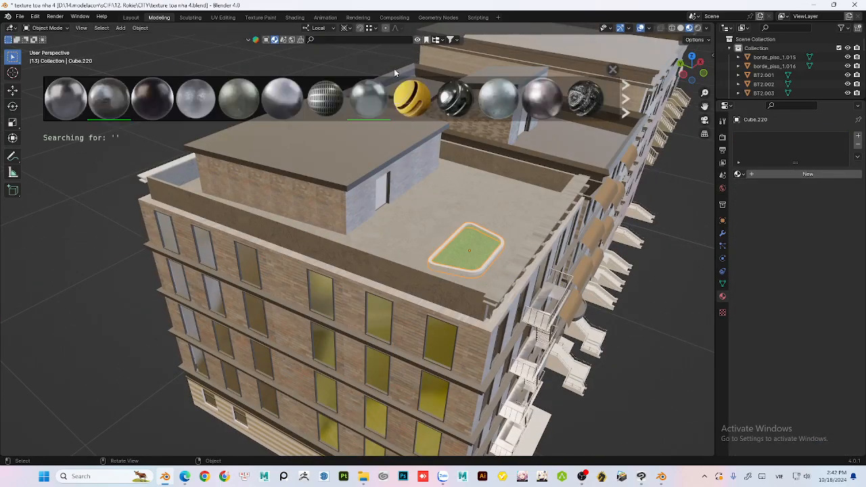